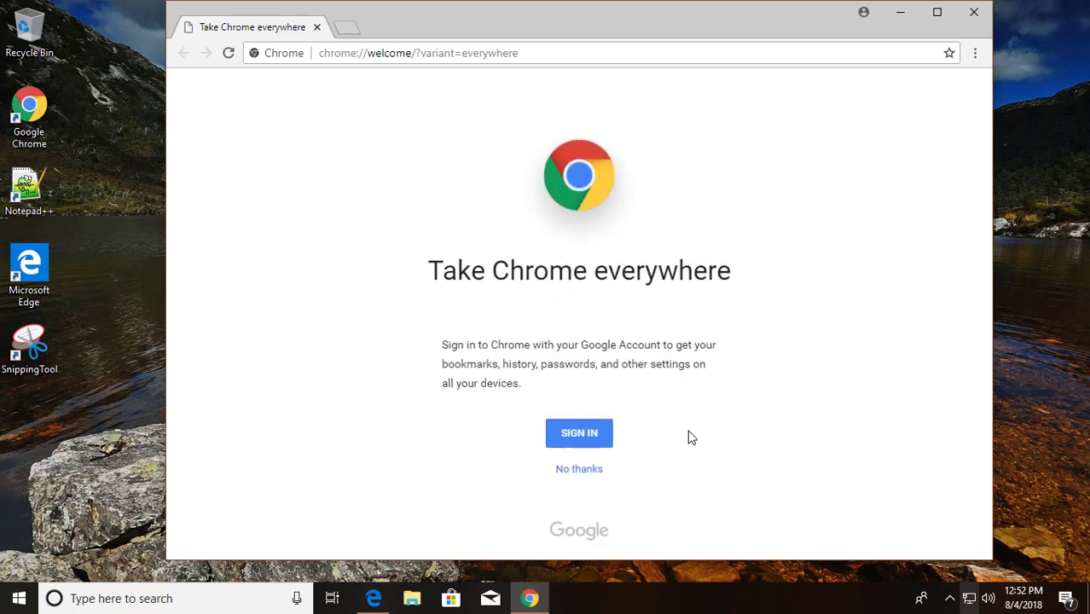
Decline signing in to Chrome and open the bookmark manager.
{"action": "left_click", "coordinate": [592, 470]}
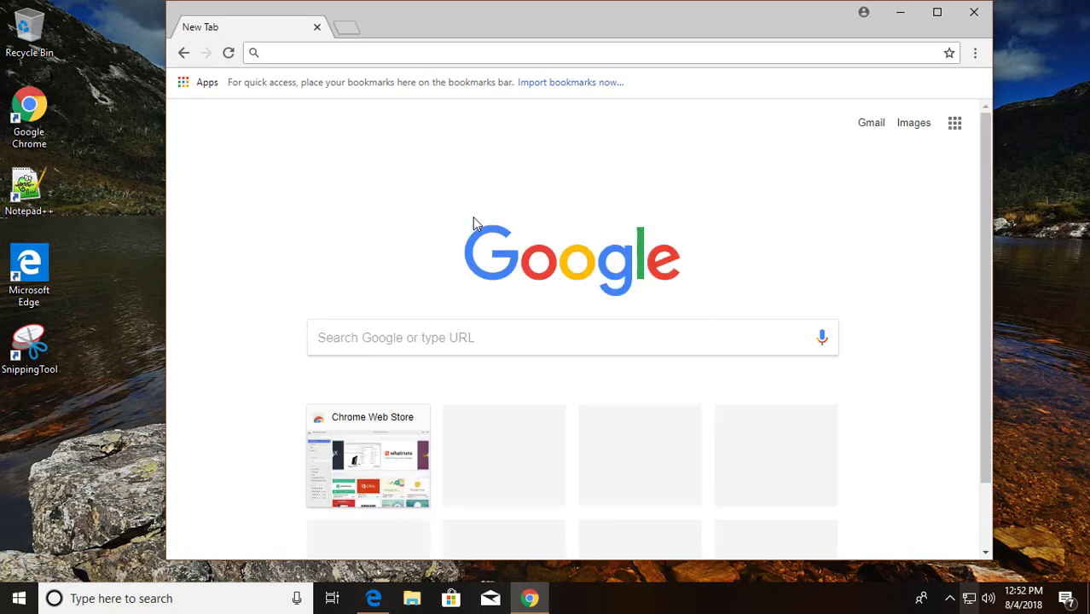
{"action": "left_click", "coordinate": [975, 53]}
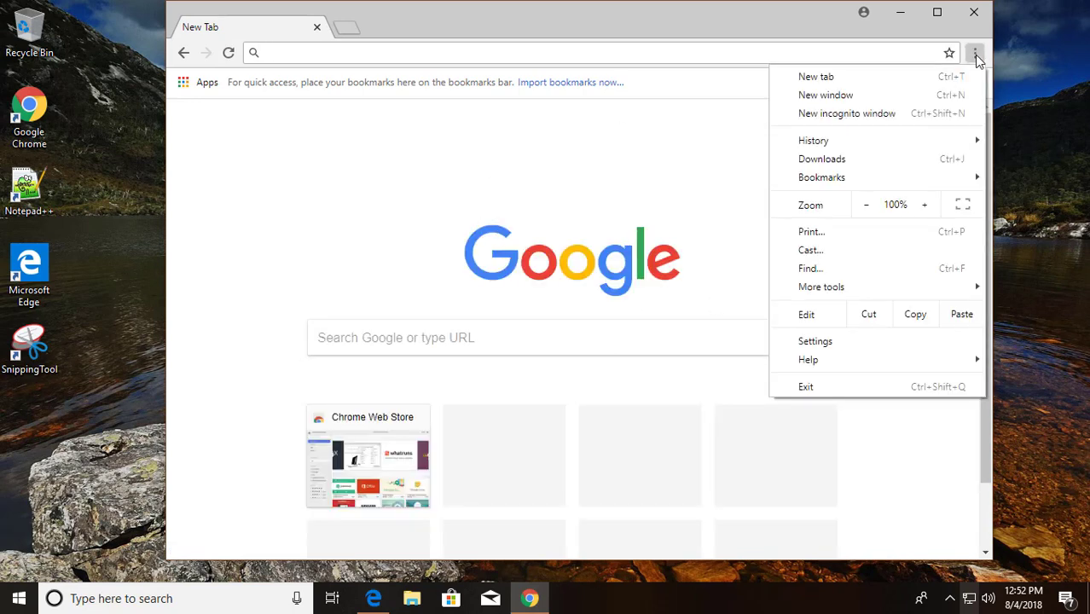
{"action": "mouse_move", "coordinate": [818, 185]}
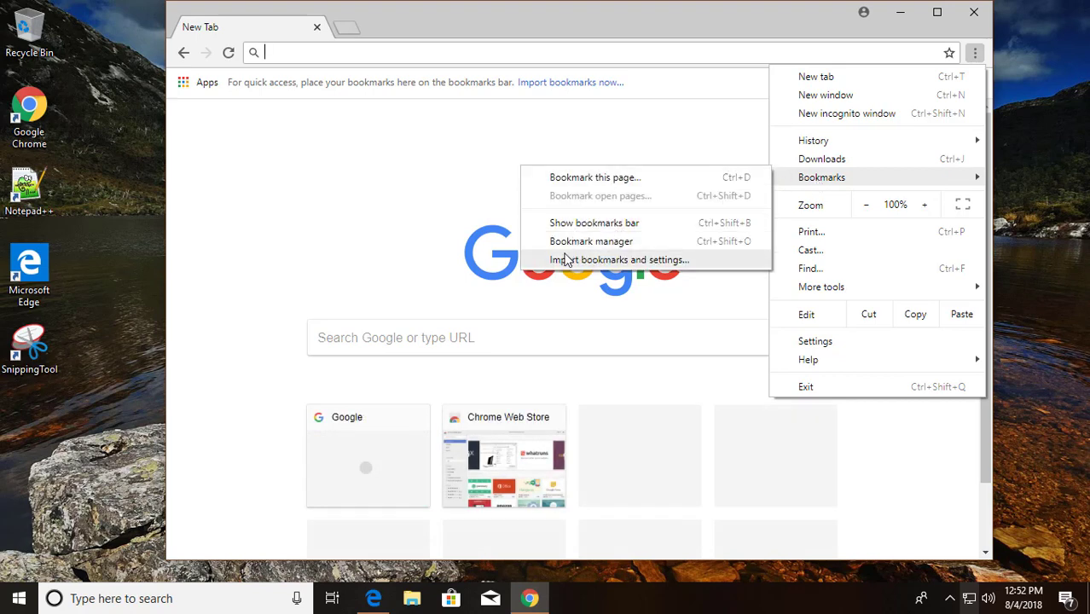
{"action": "left_click", "coordinate": [633, 243]}
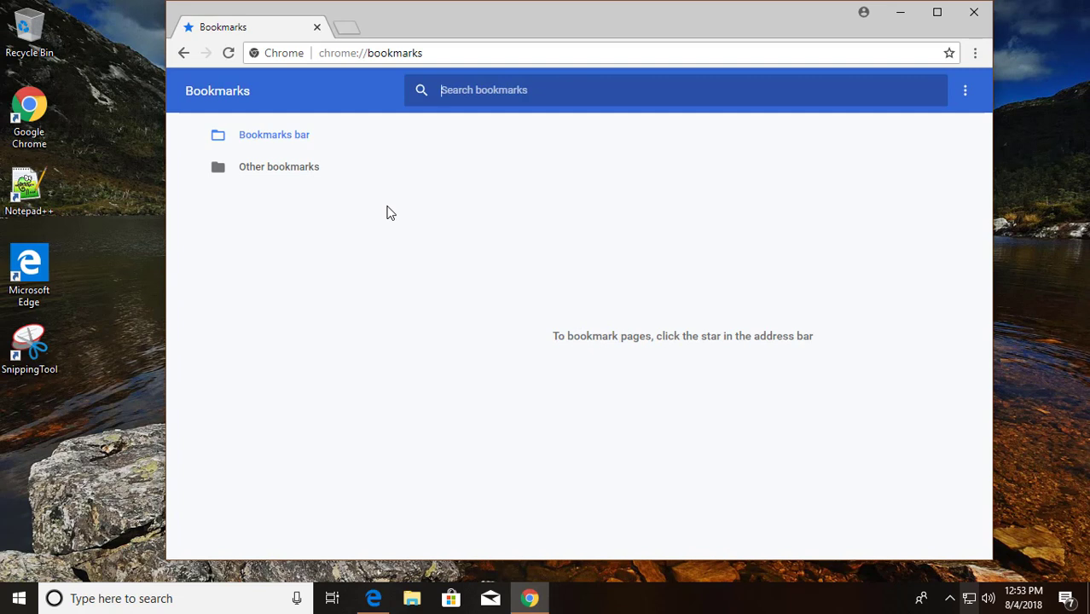
Export the bookmarks to the Desktop as the HTML file bookmarks_8_4_18 and close Chrome.
{"action": "left_click", "coordinate": [967, 92]}
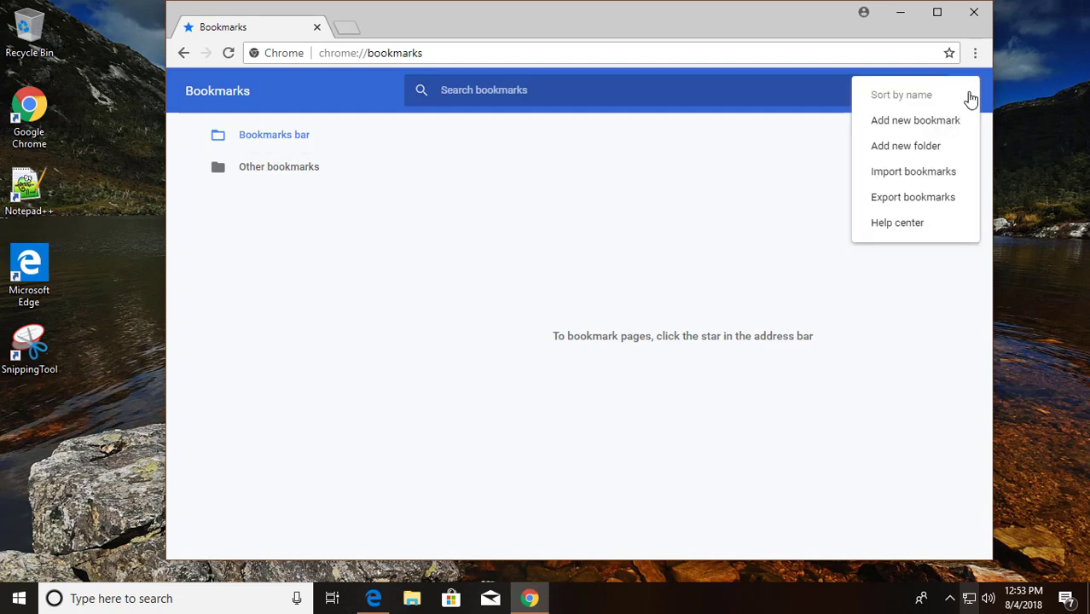
{"action": "left_click", "coordinate": [935, 200]}
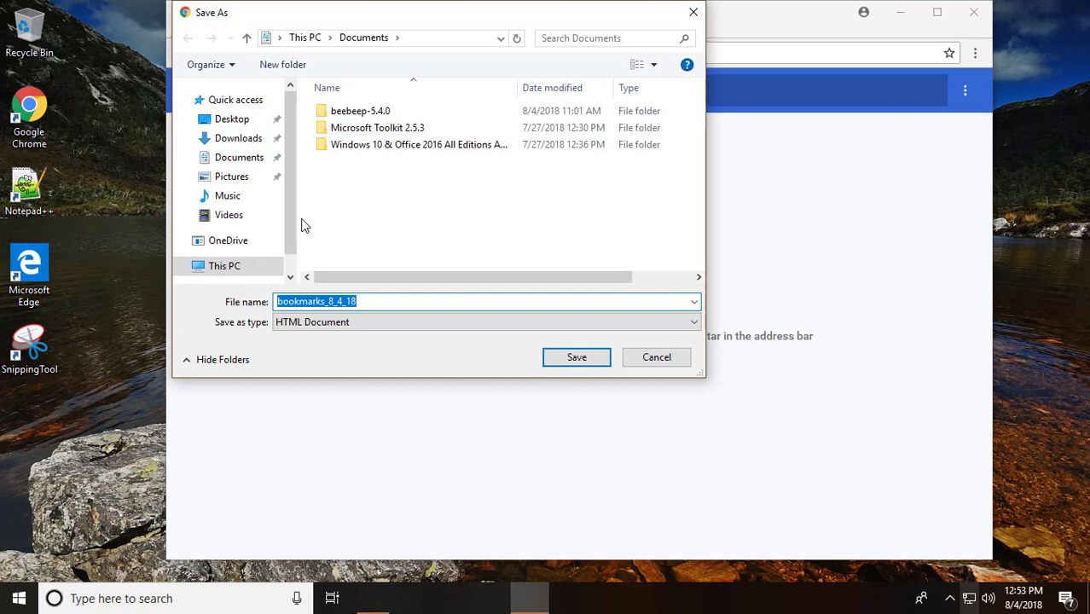
{"action": "left_click", "coordinate": [221, 126]}
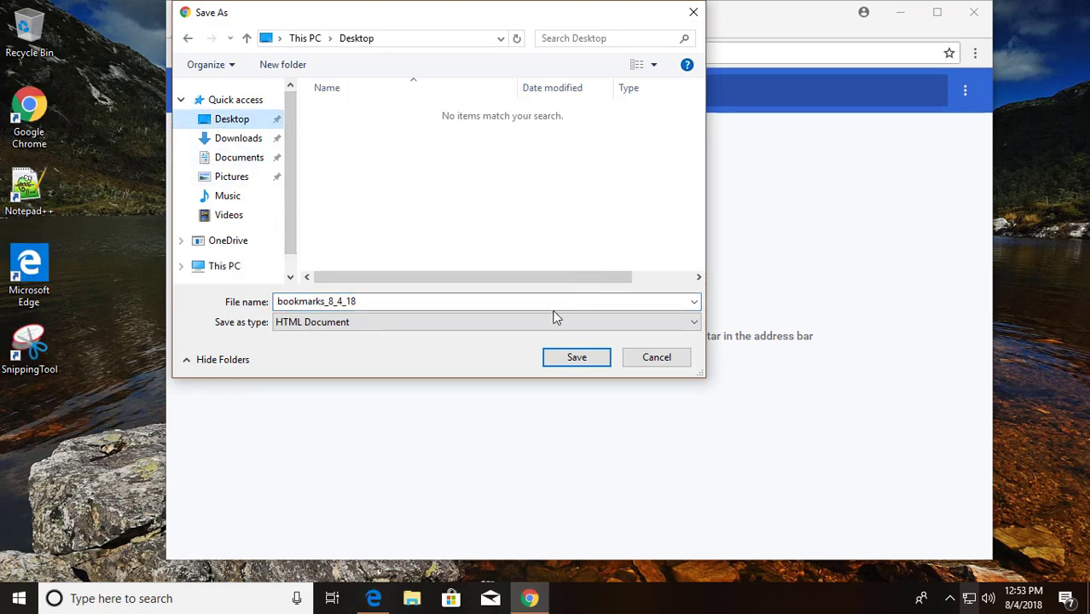
{"action": "left_click", "coordinate": [573, 358]}
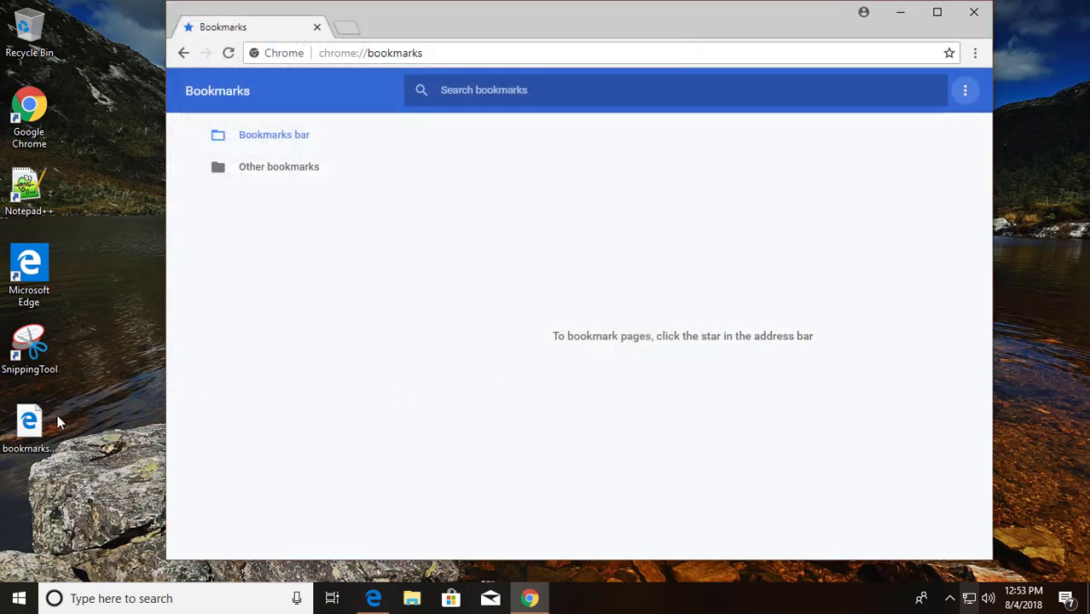
{"action": "left_click", "coordinate": [972, 15]}
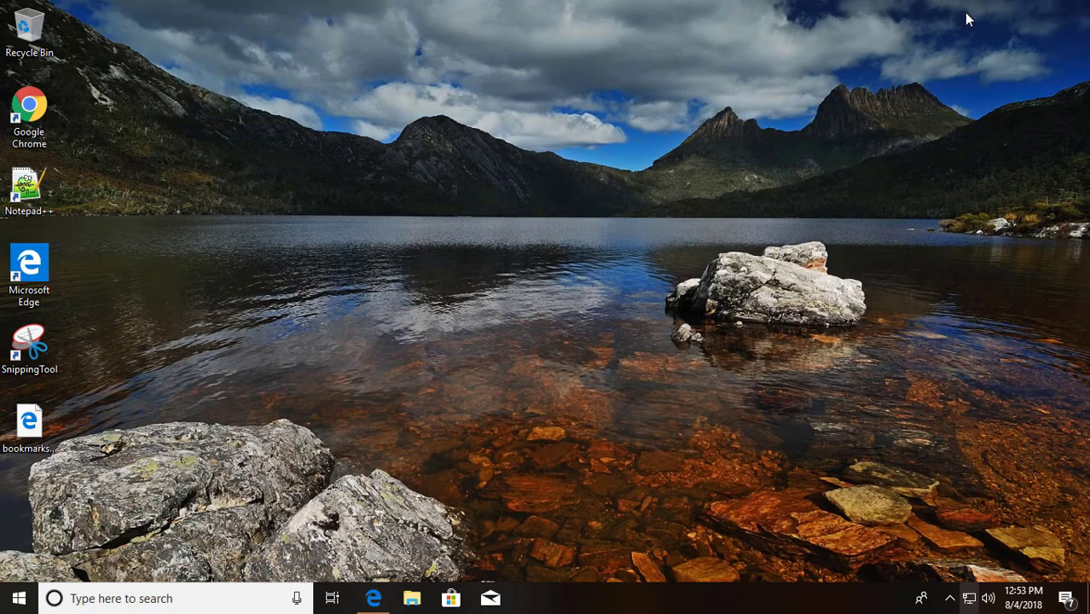
Search Windows for the Control Panel and open its list of programs to uninstall.
{"action": "left_click", "coordinate": [119, 599]}
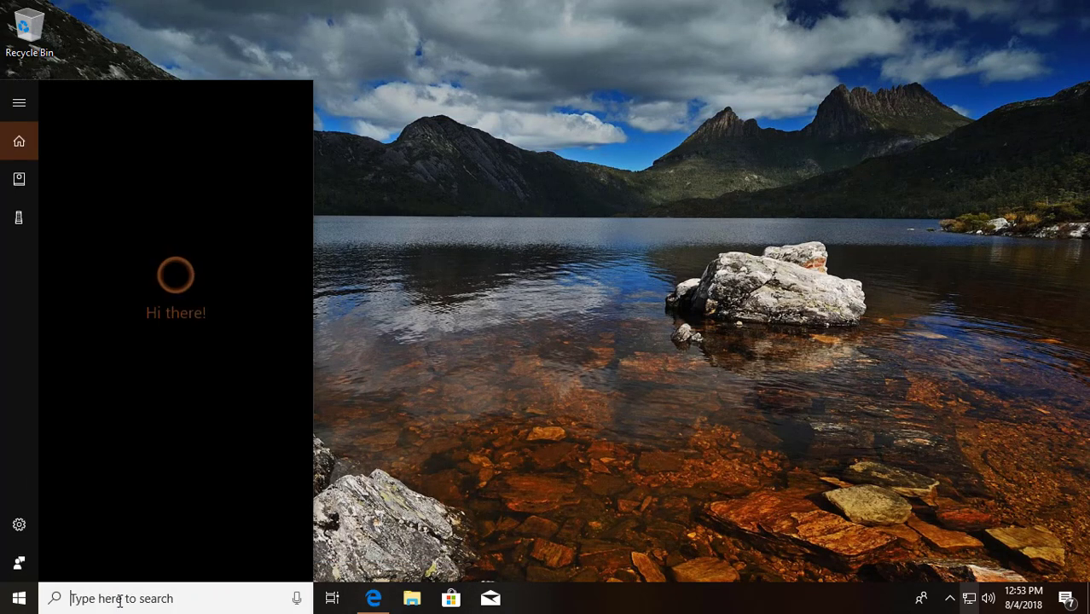
{"action": "type", "text": "con"}
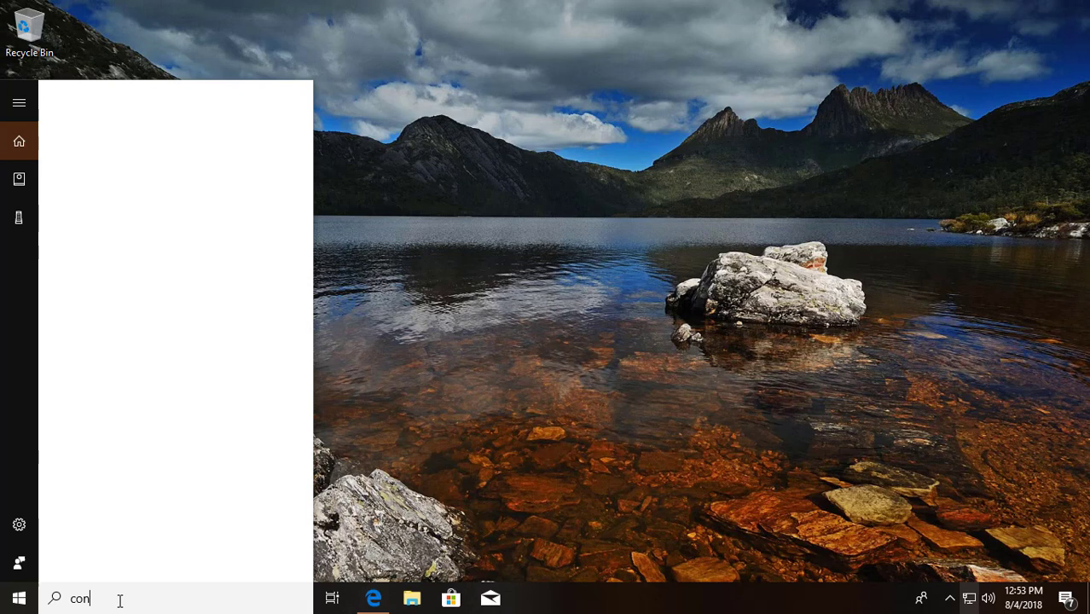
{"action": "type", "text": "trol panl"}
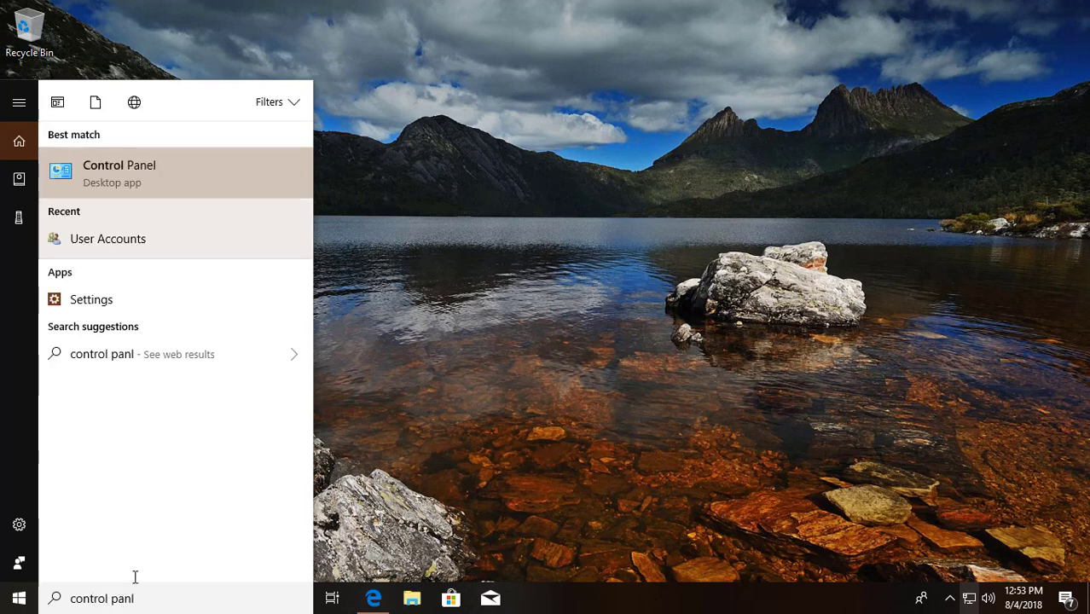
{"action": "left_click", "coordinate": [107, 181]}
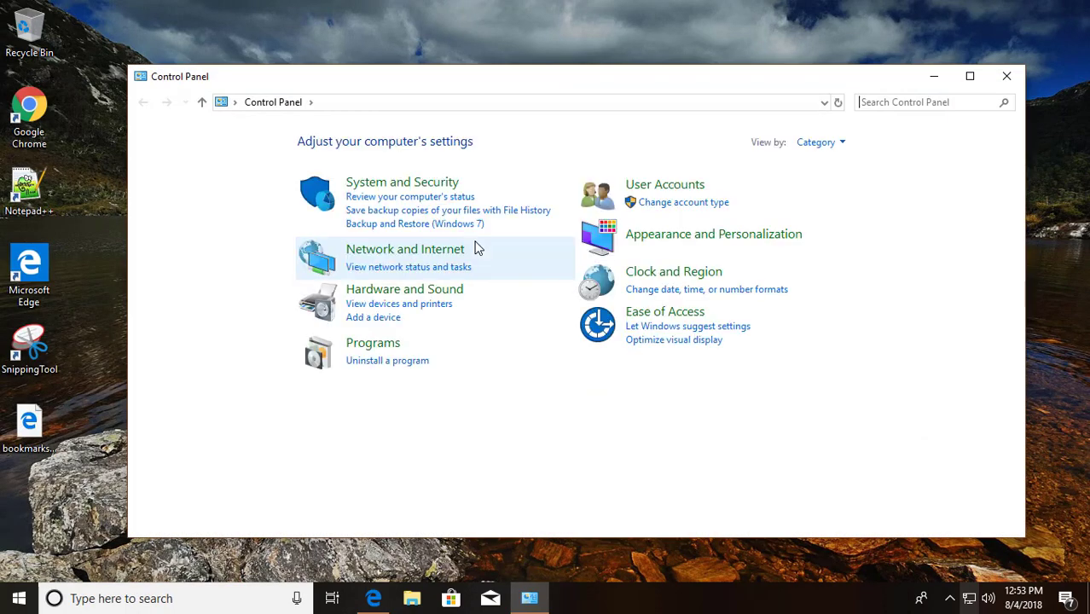
{"action": "left_click", "coordinate": [406, 365]}
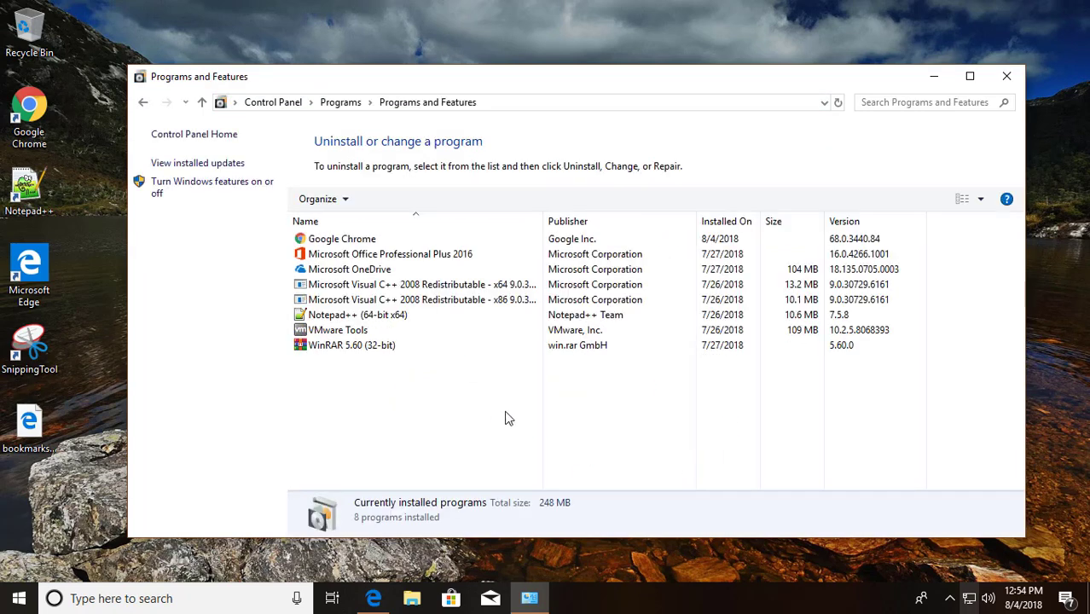
Uninstall Google Chrome without deleting the browsing data, allowing the system changes, and close Programs and Features.
{"action": "left_click", "coordinate": [372, 242]}
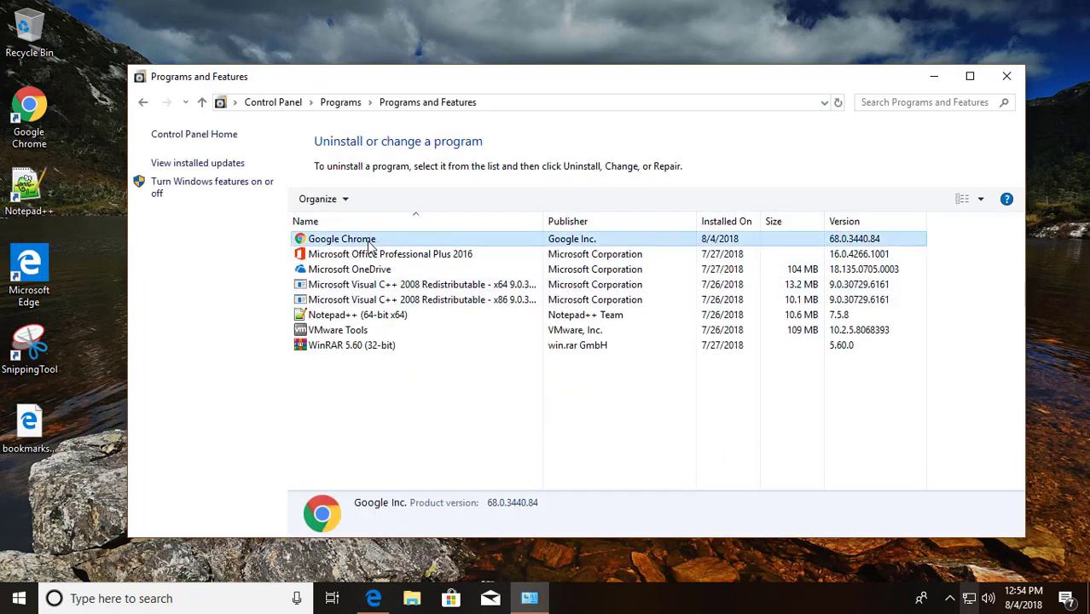
{"action": "left_click", "coordinate": [392, 205]}
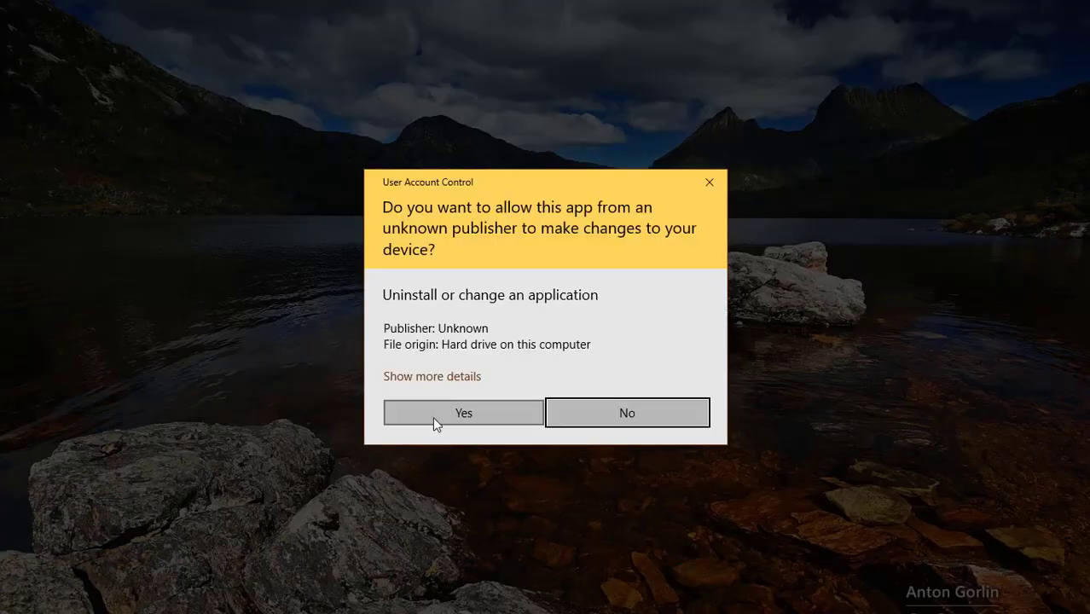
{"action": "left_click", "coordinate": [434, 416]}
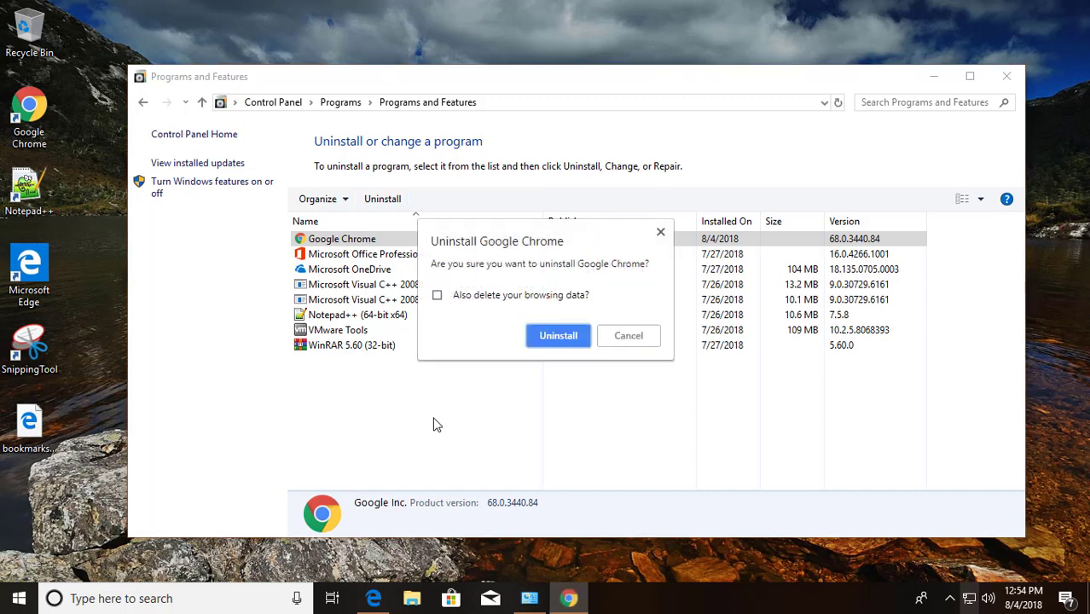
{"action": "left_click", "coordinate": [558, 335]}
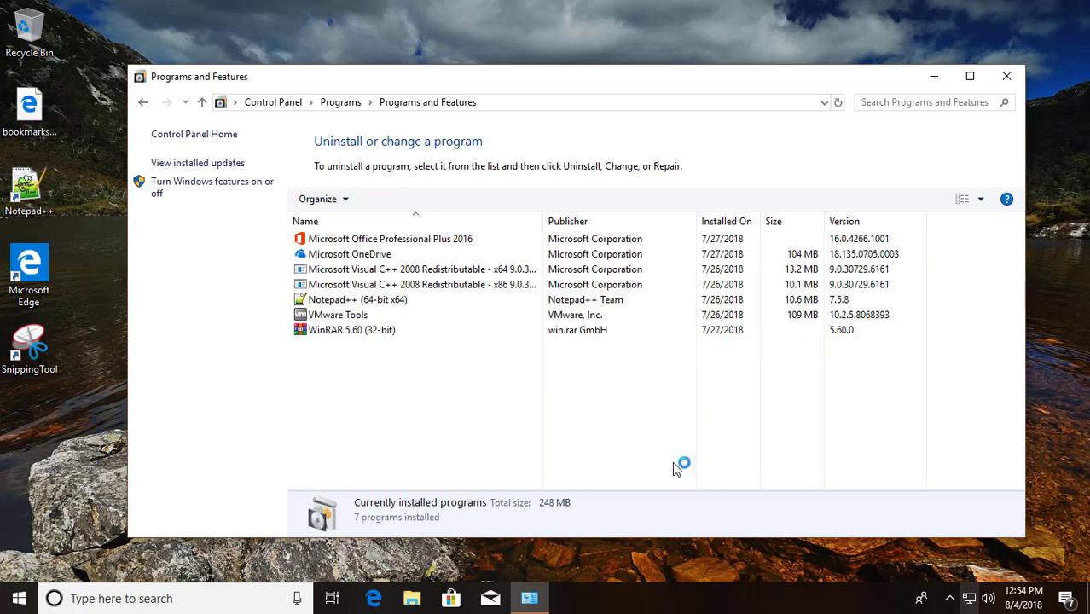
{"action": "left_click", "coordinate": [1004, 78]}
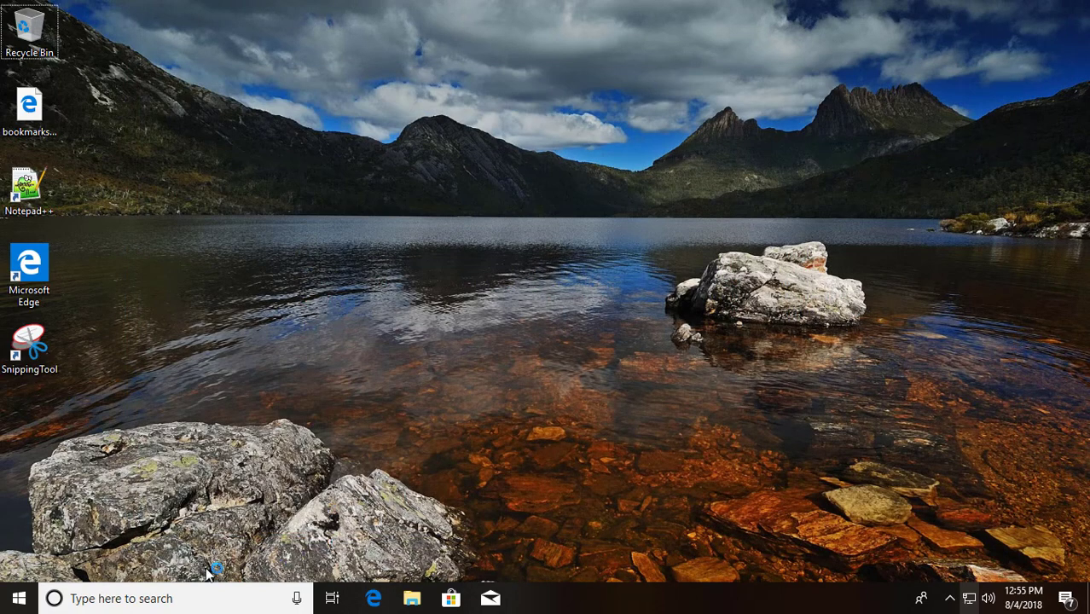
Search Windows for "folder options" and set File Explorer to show hidden files, folders, and drives.
{"action": "left_click", "coordinate": [114, 600]}
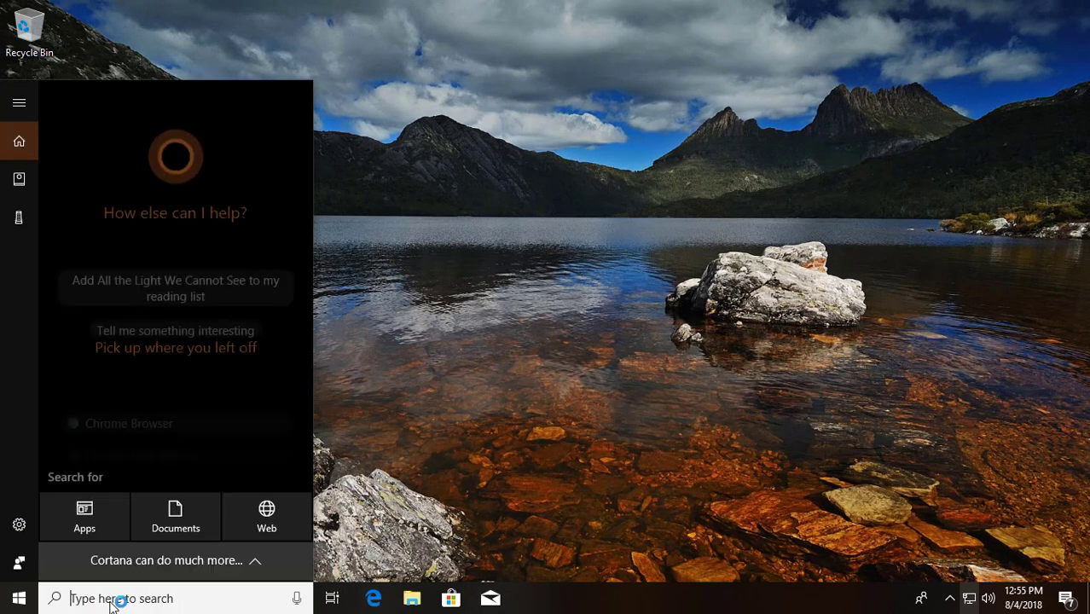
{"action": "type", "text": "folder"}
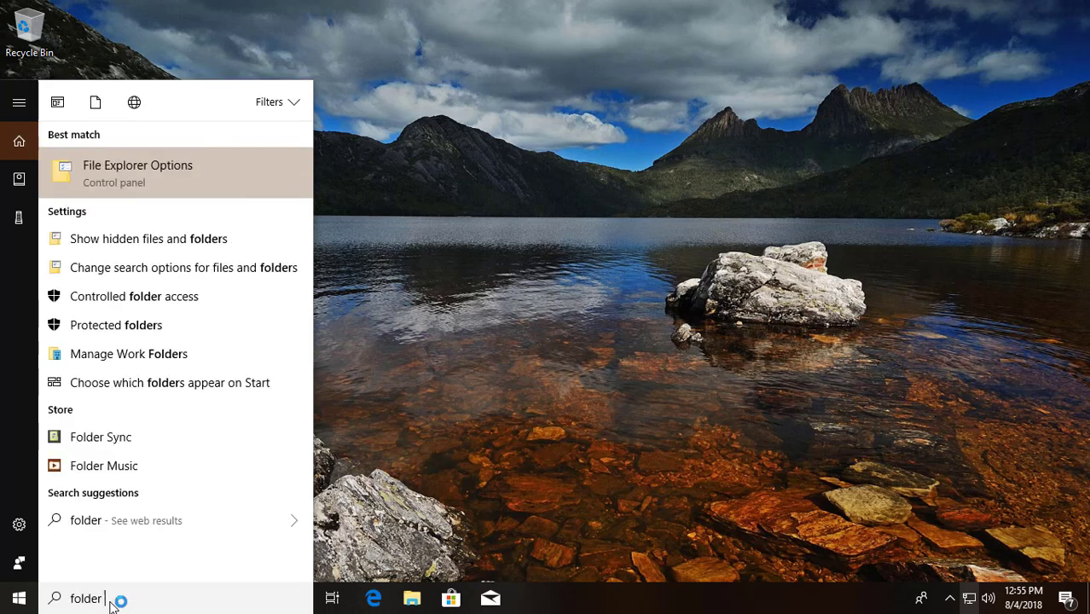
{"action": "type", "text": " options"}
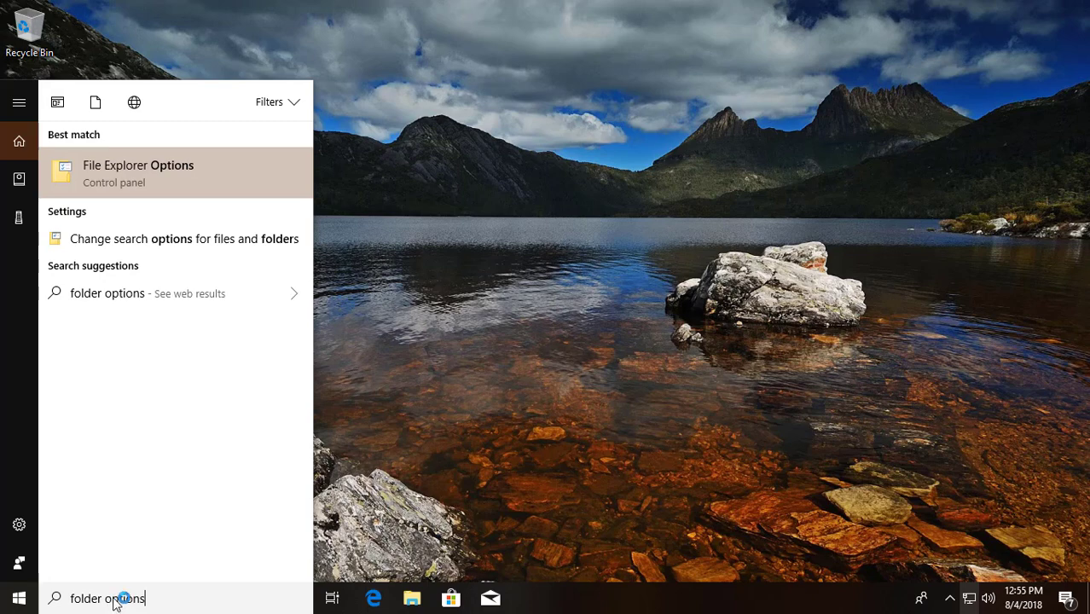
{"action": "left_click", "coordinate": [76, 162]}
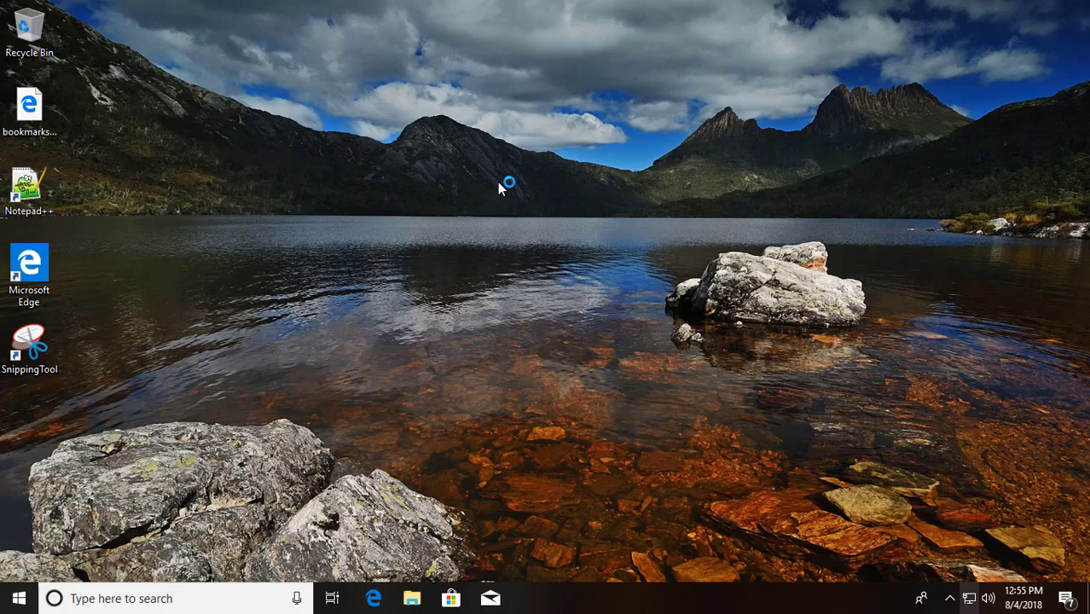
{"action": "left_click", "coordinate": [154, 125]}
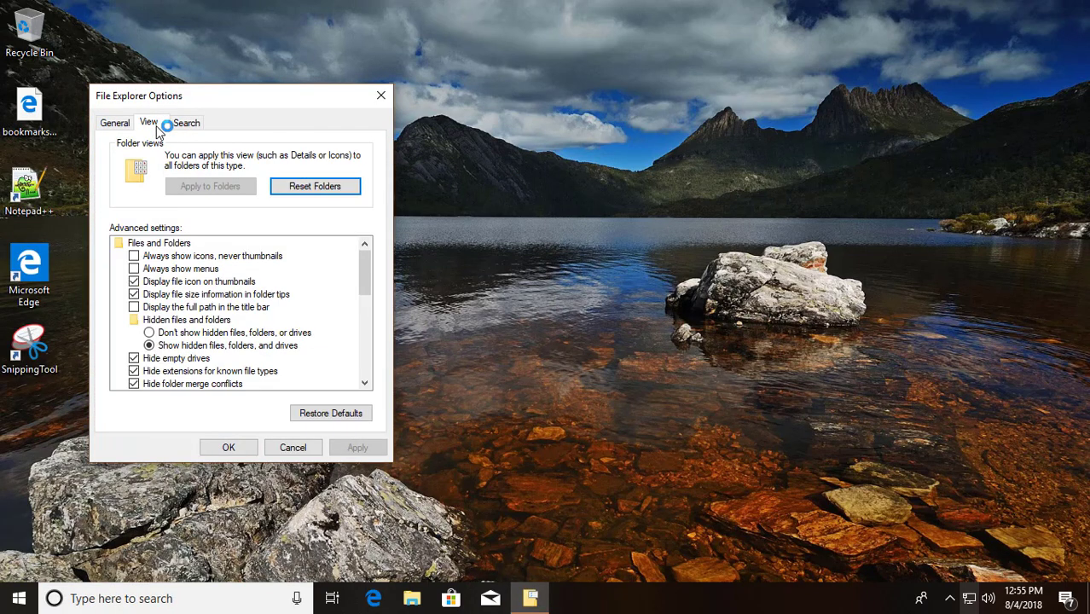
{"action": "left_click", "coordinate": [164, 345]}
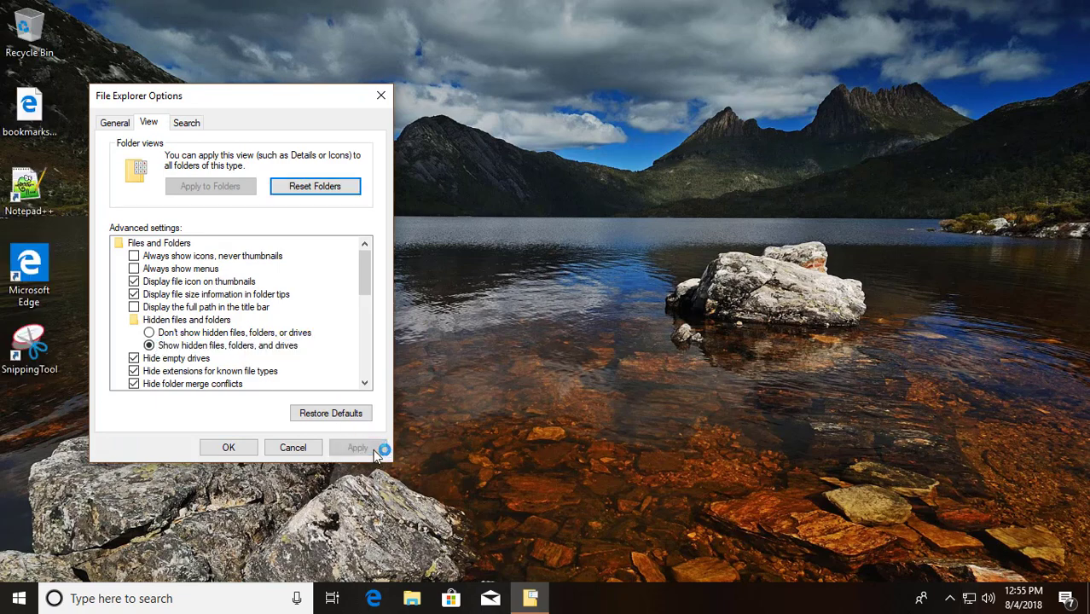
{"action": "left_click", "coordinate": [229, 447]}
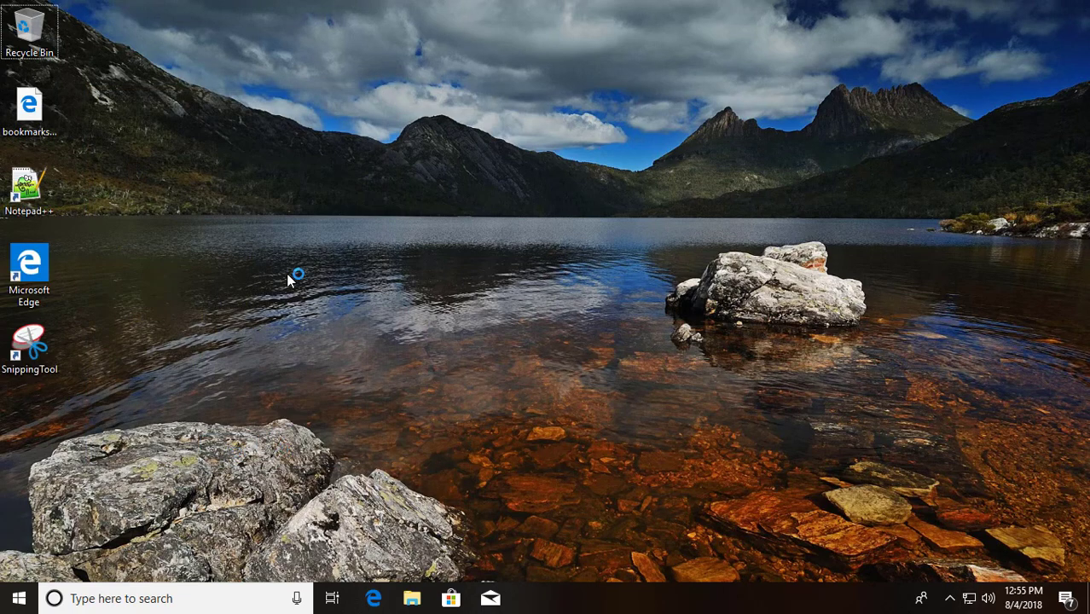
Switch to File Explorer and open the Program Files (x86) folder on Local Disk (C:).
{"action": "left_click", "coordinate": [419, 602]}
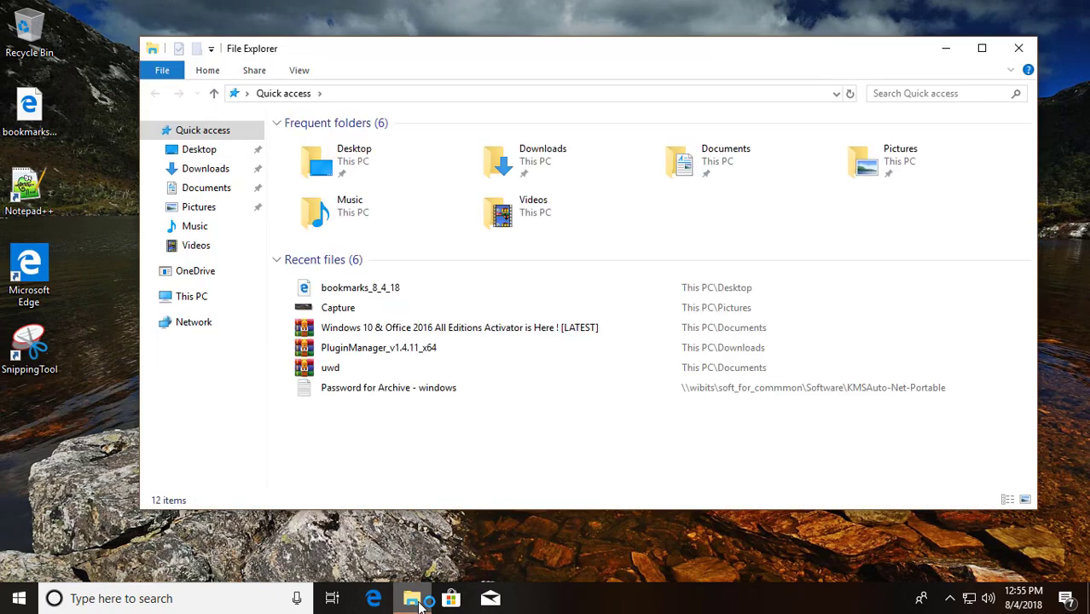
{"action": "left_click", "coordinate": [208, 300]}
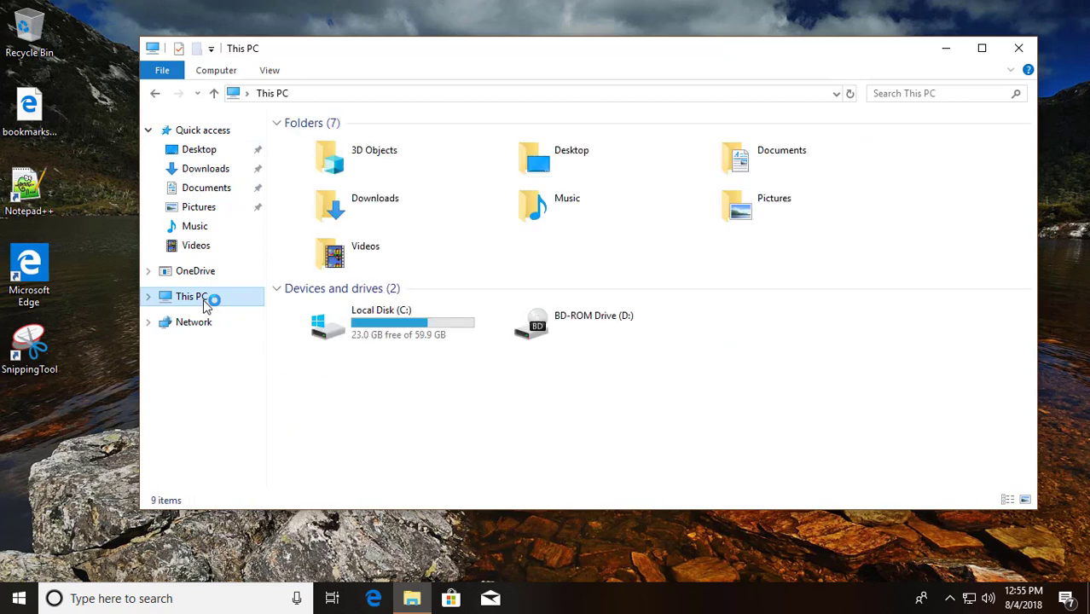
{"action": "double_click", "coordinate": [375, 322]}
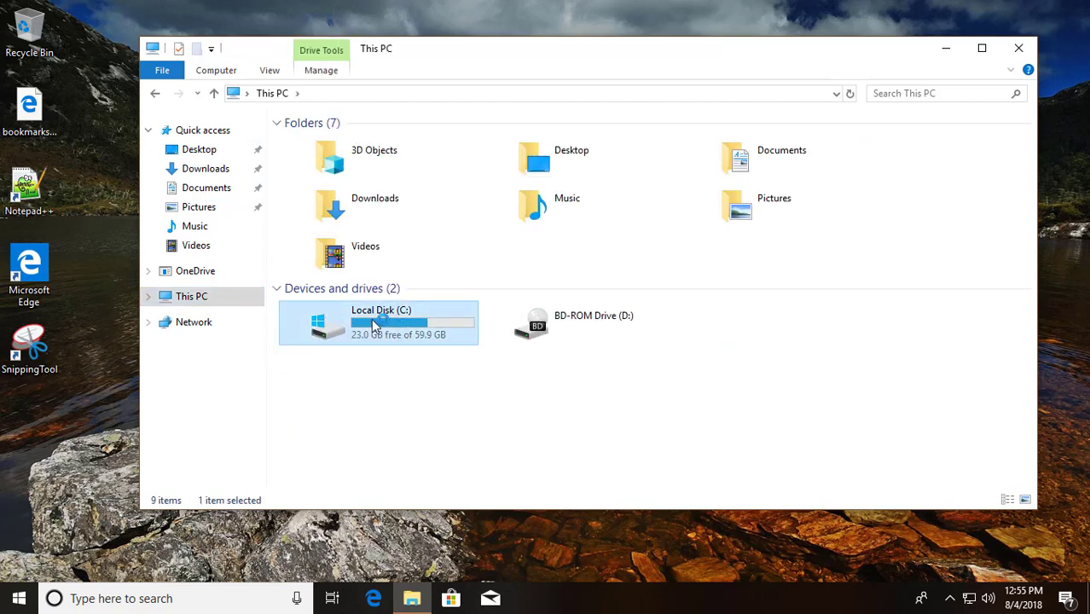
{"action": "double_click", "coordinate": [354, 208]}
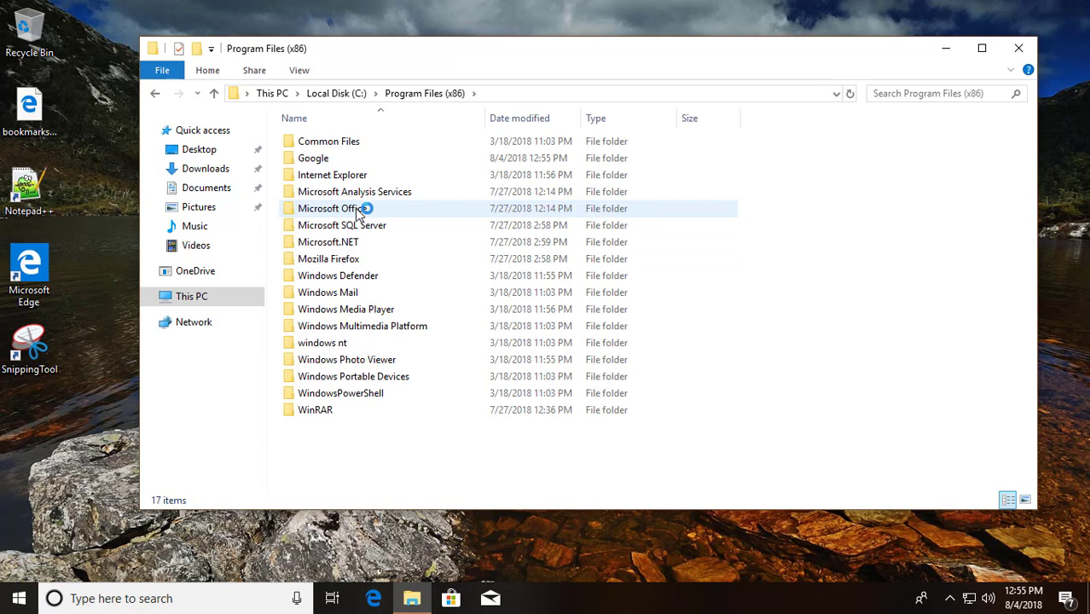
Delete the Google folder from Program Files (x86), granting administrator permission for the file operation.
{"action": "left_click", "coordinate": [322, 159]}
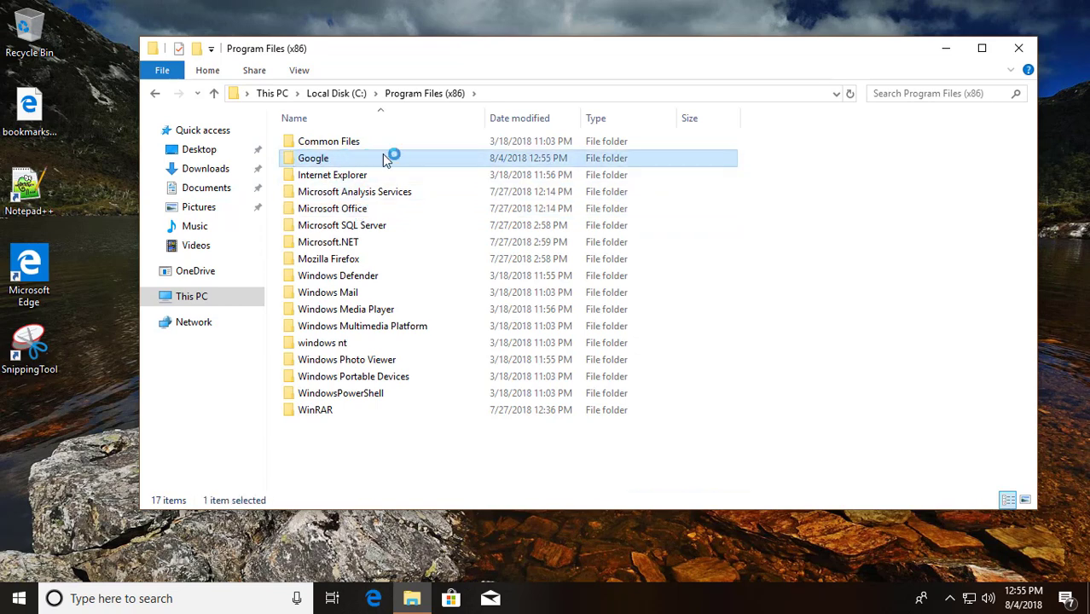
{"action": "right_click", "coordinate": [329, 162]}
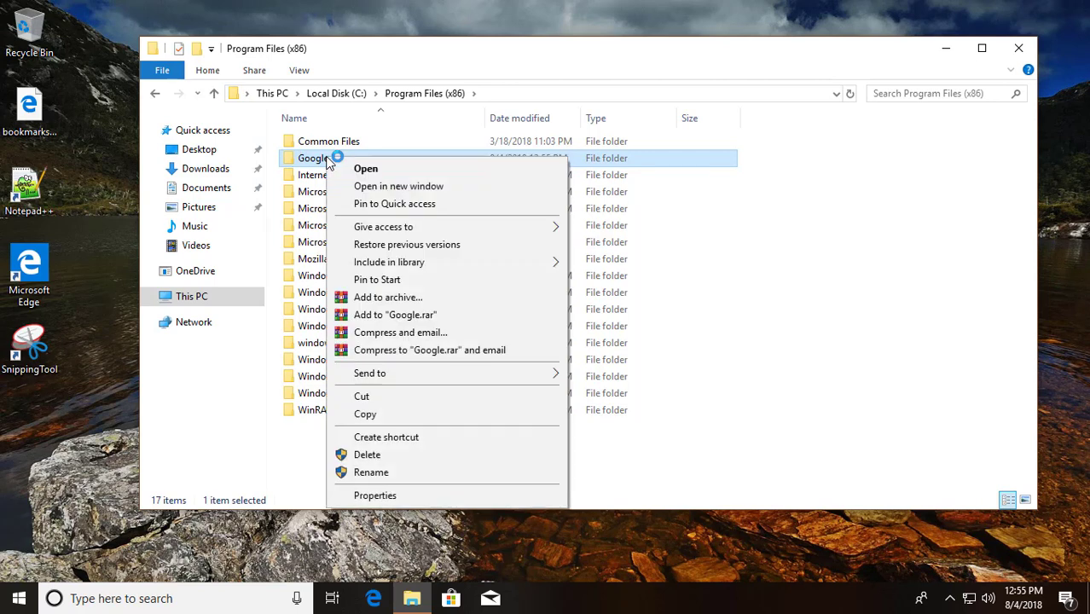
{"action": "left_click", "coordinate": [373, 463]}
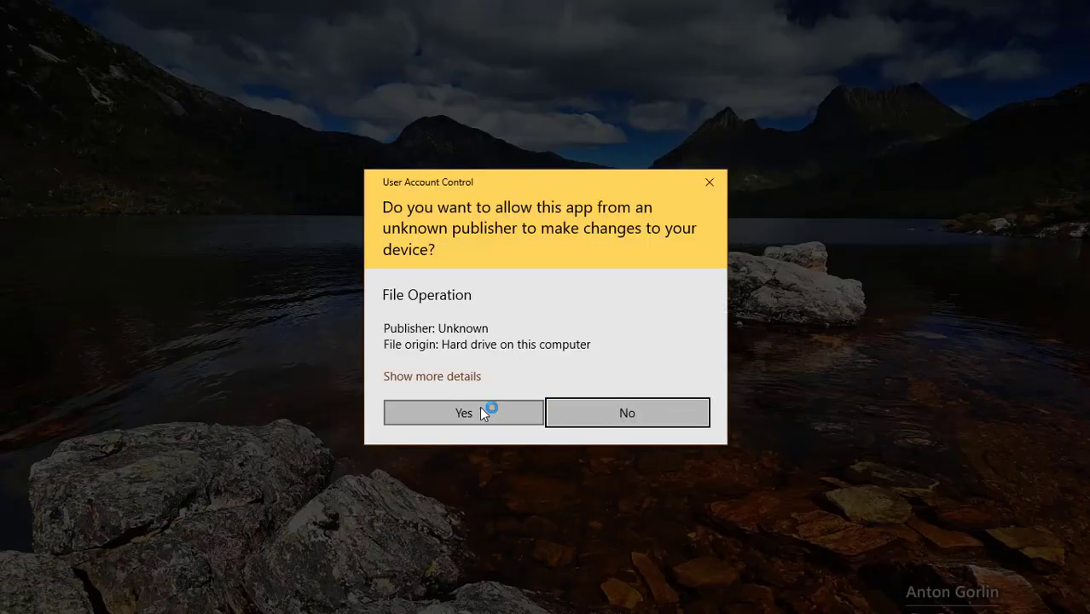
{"action": "left_click", "coordinate": [479, 407]}
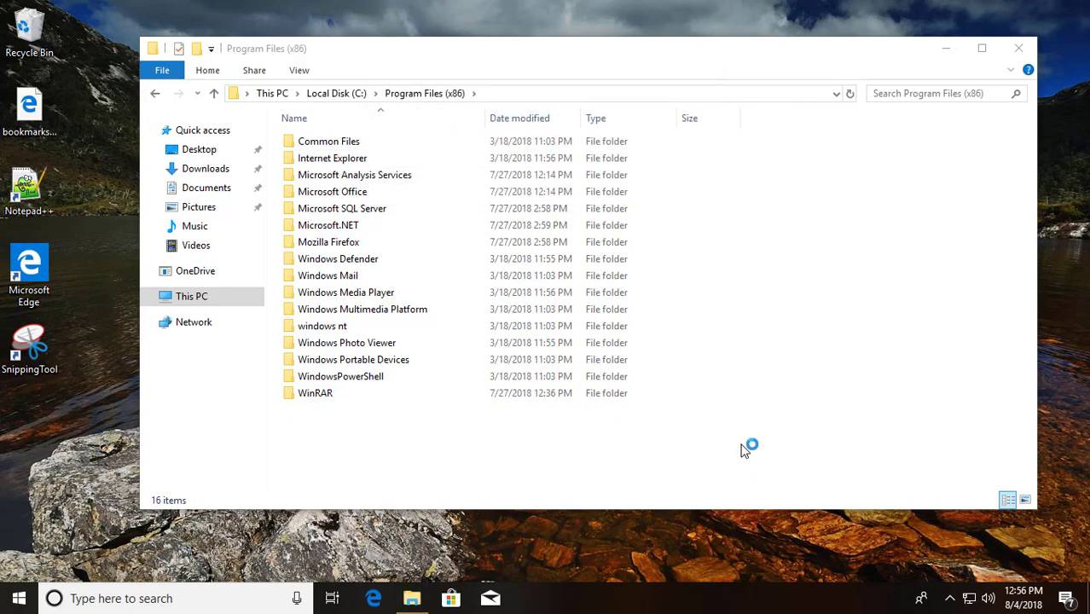
Open the AppData\Local folder inside the current user's profile folder under Users on Local Disk (C:).
{"action": "left_click", "coordinate": [154, 93]}
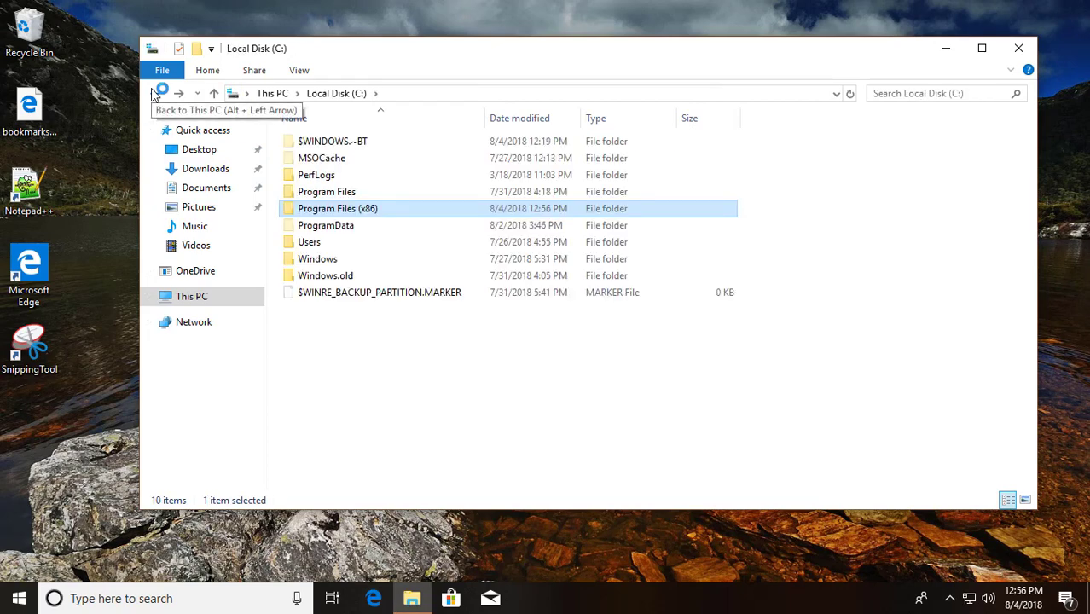
{"action": "left_click", "coordinate": [338, 245]}
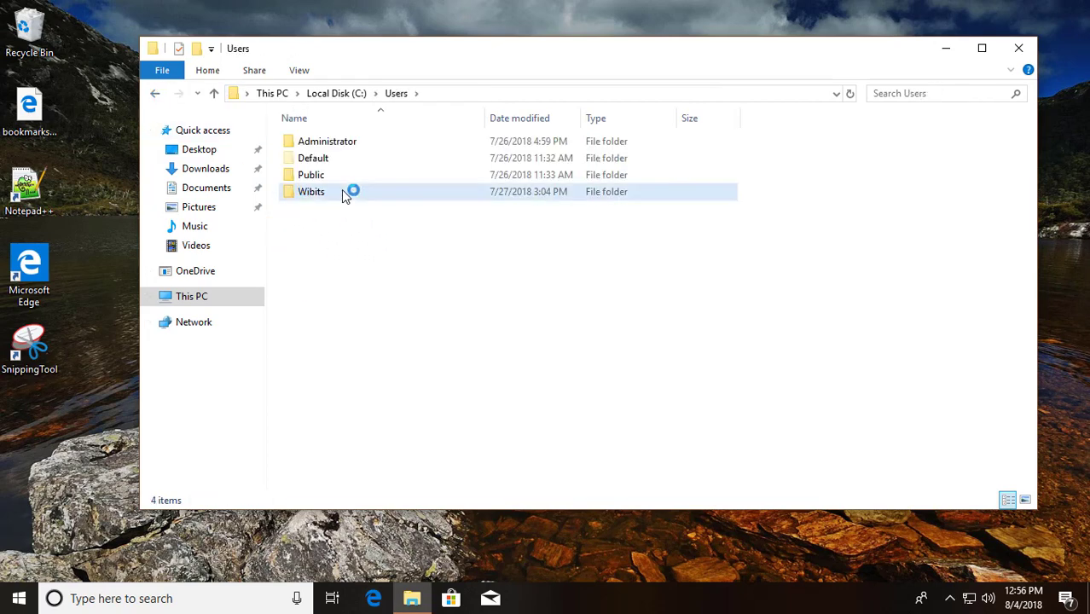
{"action": "double_click", "coordinate": [345, 196]}
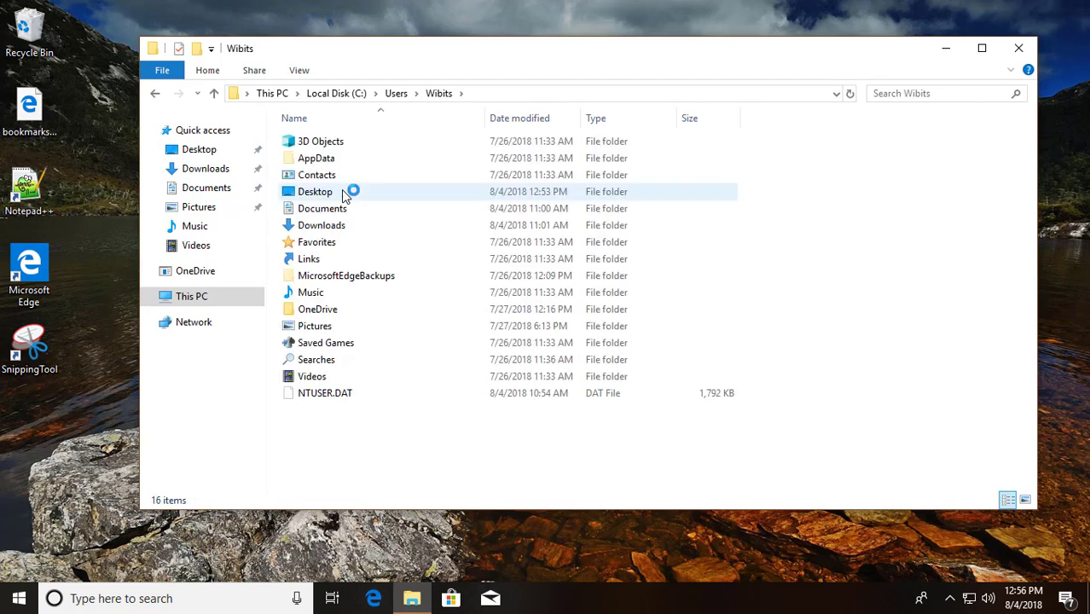
{"action": "left_click", "coordinate": [326, 161]}
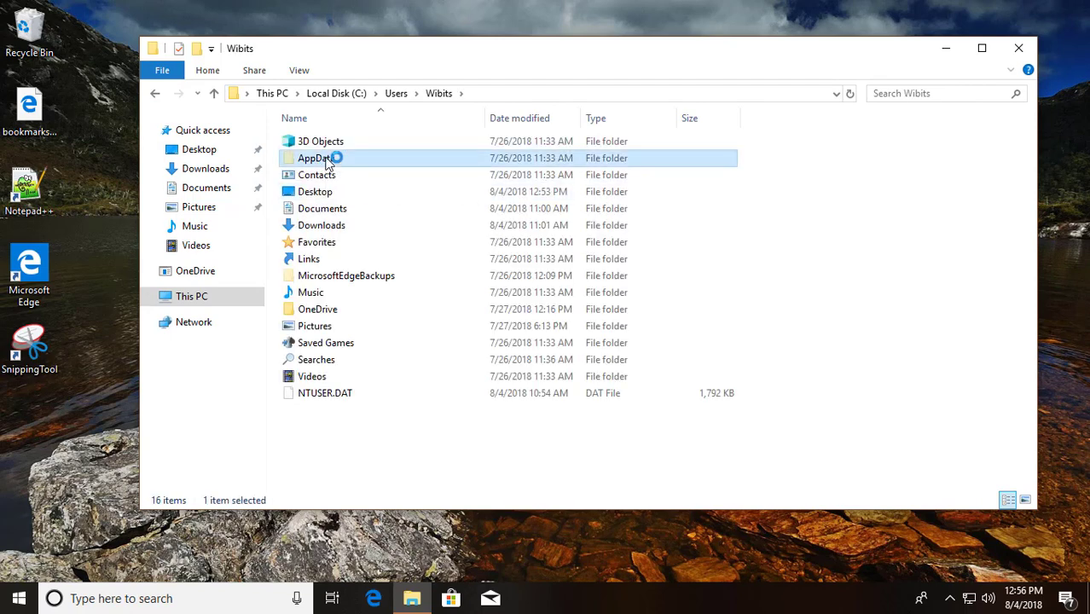
{"action": "double_click", "coordinate": [326, 161]}
{"action": "double_click", "coordinate": [316, 142]}
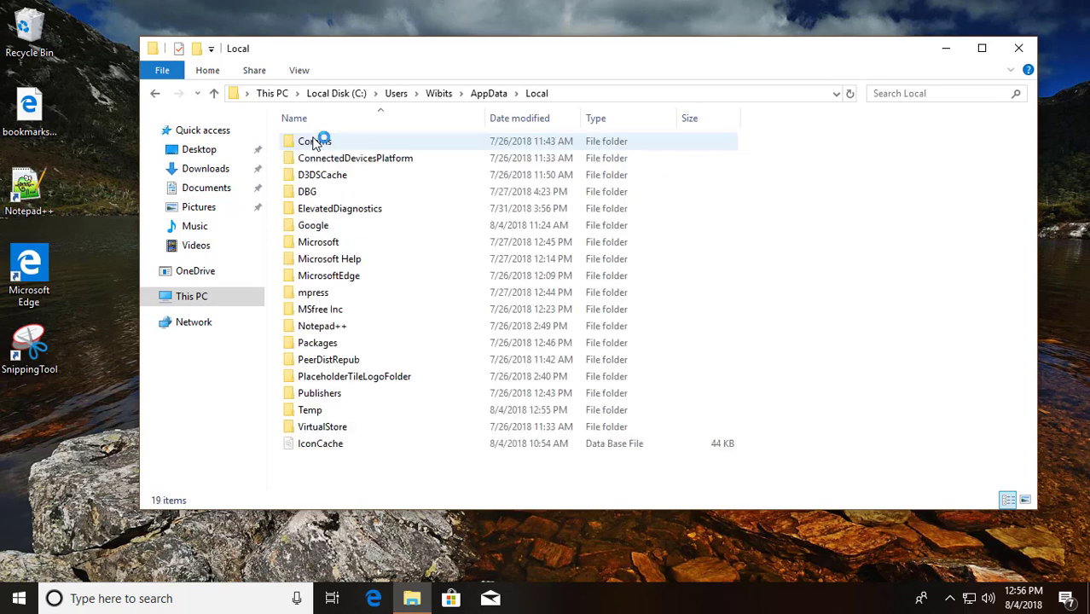
Delete the Google folder from AppData\Local.
{"action": "left_click", "coordinate": [315, 226]}
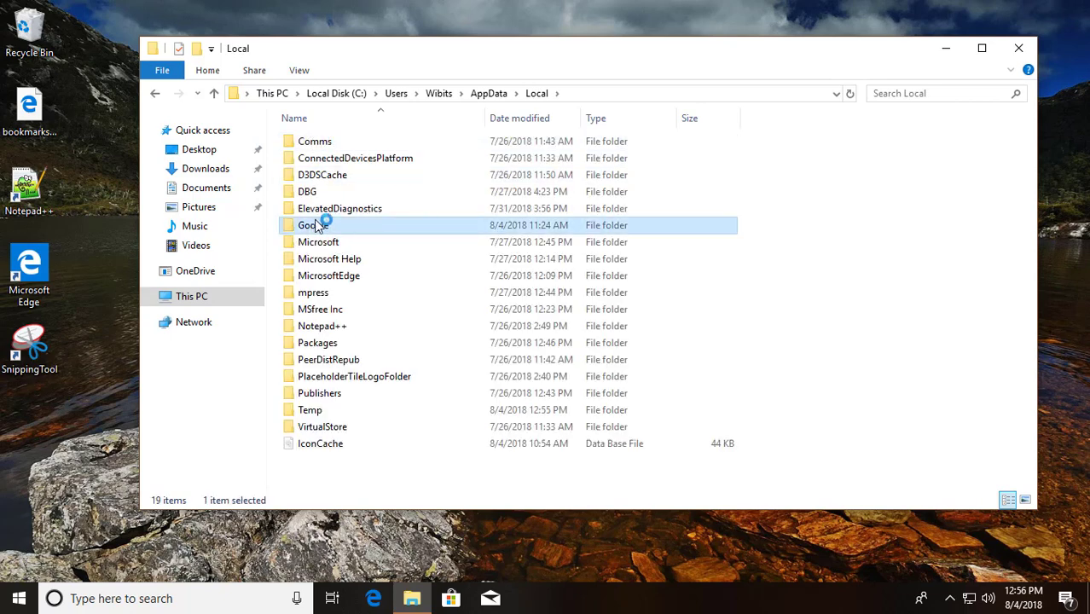
{"action": "right_click", "coordinate": [325, 227]}
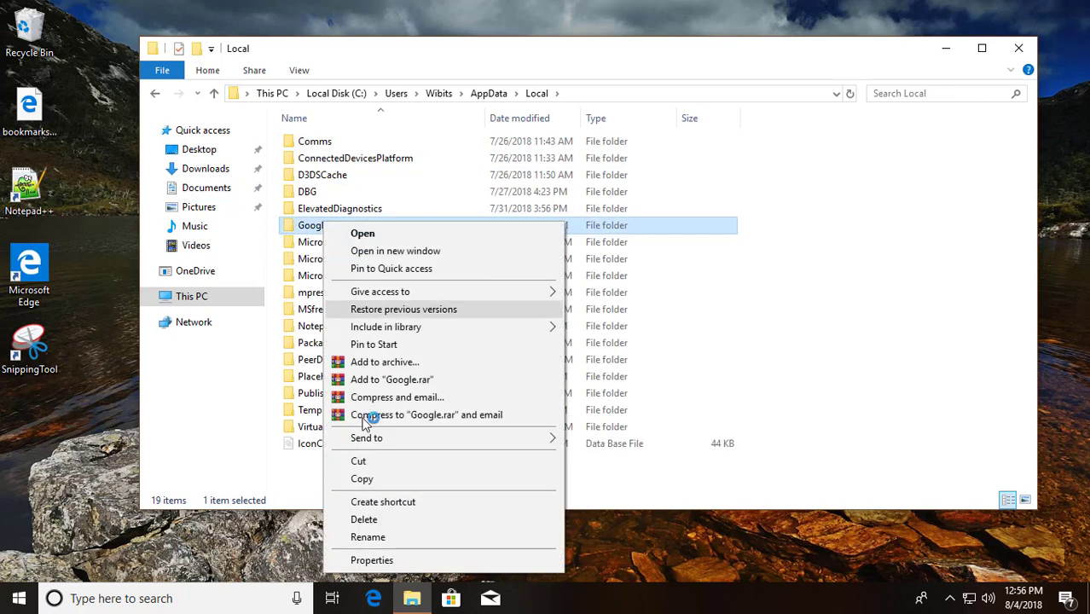
{"action": "left_click", "coordinate": [367, 519]}
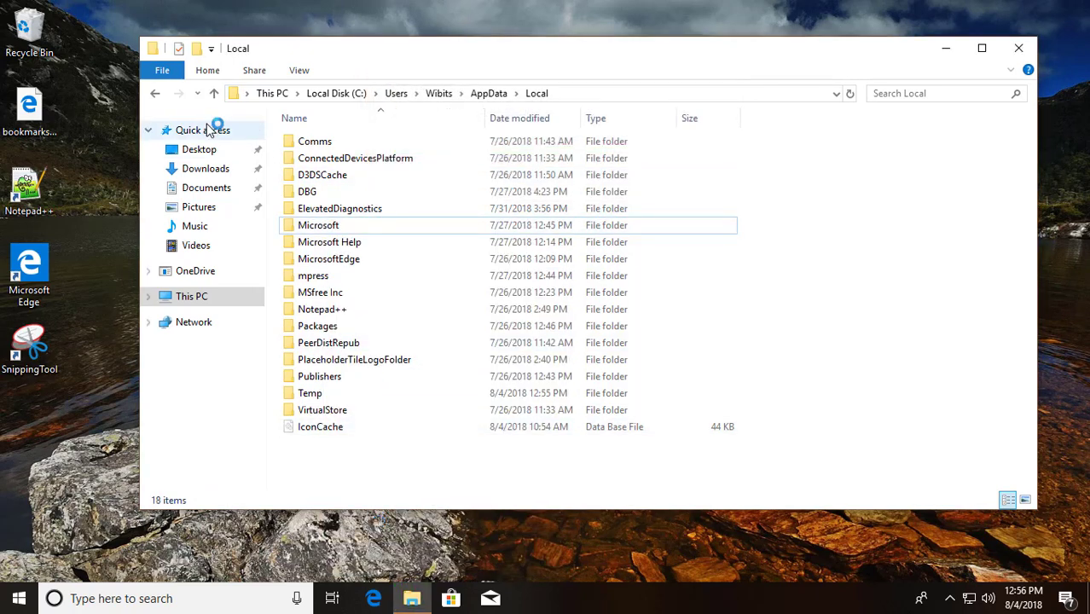
Check the LocalLow and Roaming folders in AppData for Google leftovers, and close File Explorer.
{"action": "left_click", "coordinate": [213, 96]}
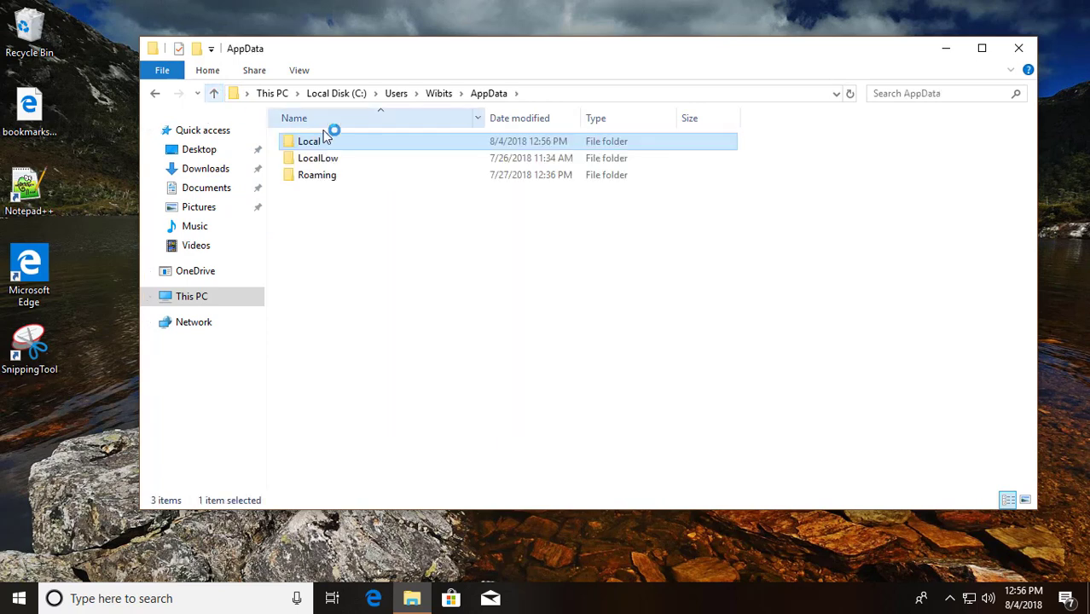
{"action": "double_click", "coordinate": [315, 157]}
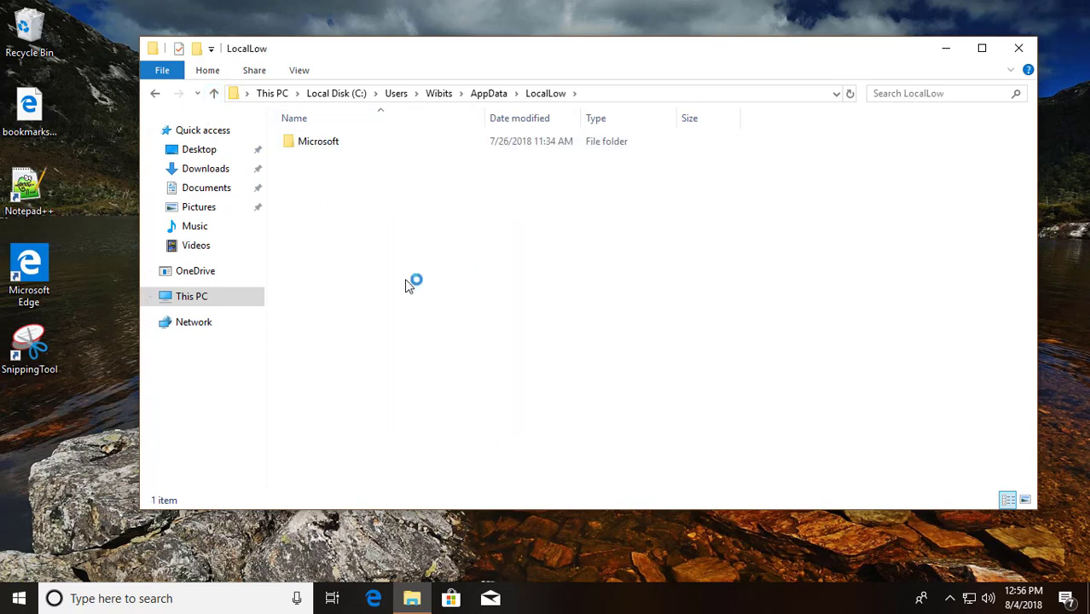
{"action": "left_click", "coordinate": [221, 96]}
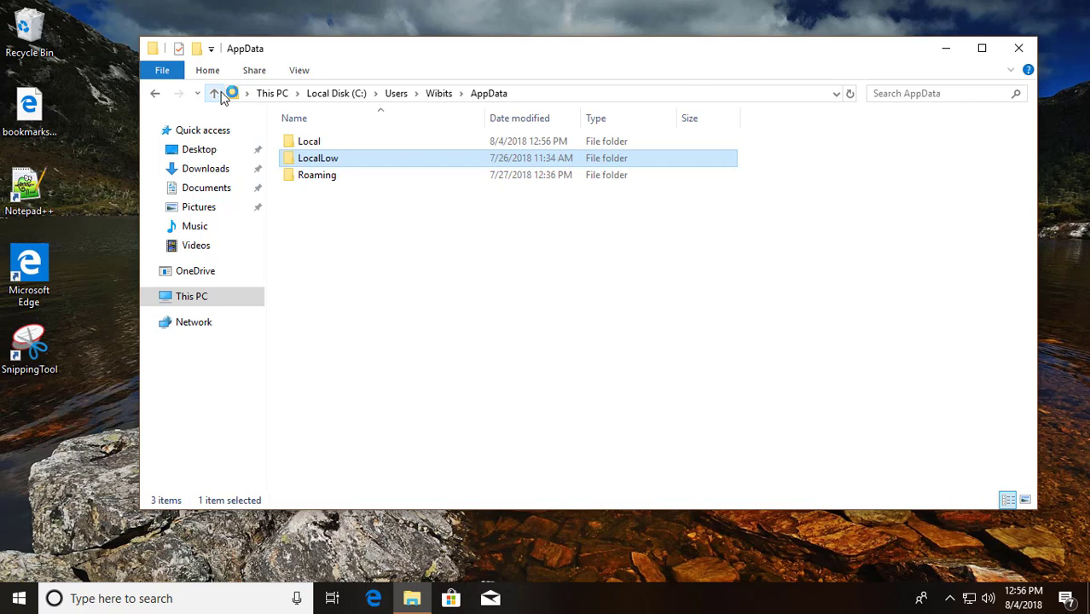
{"action": "double_click", "coordinate": [333, 181]}
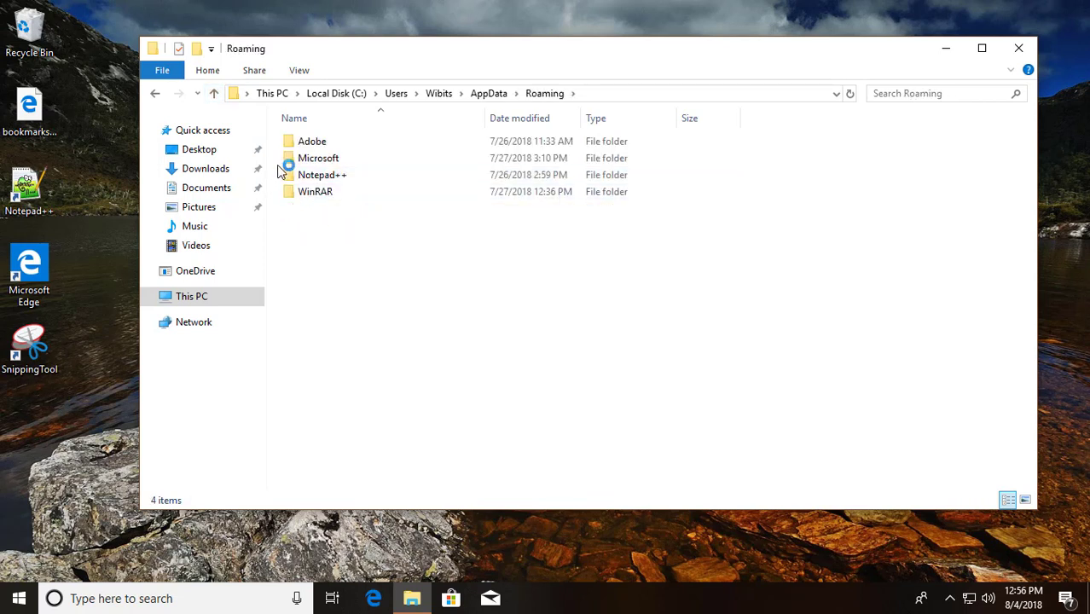
{"action": "left_click", "coordinate": [157, 95]}
{"action": "left_click", "coordinate": [153, 96]}
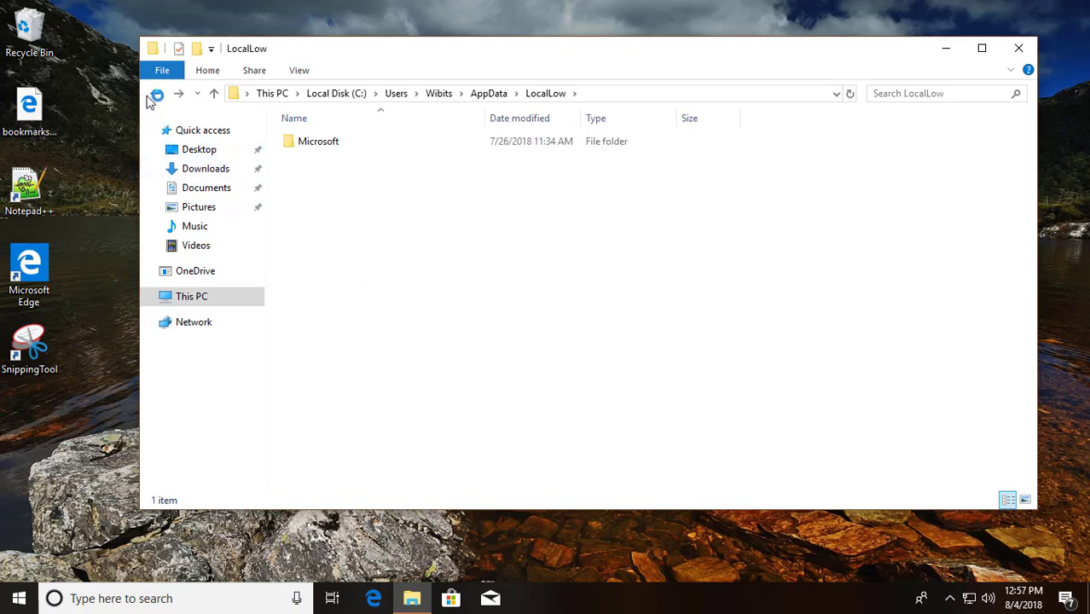
{"action": "left_click", "coordinate": [1019, 48]}
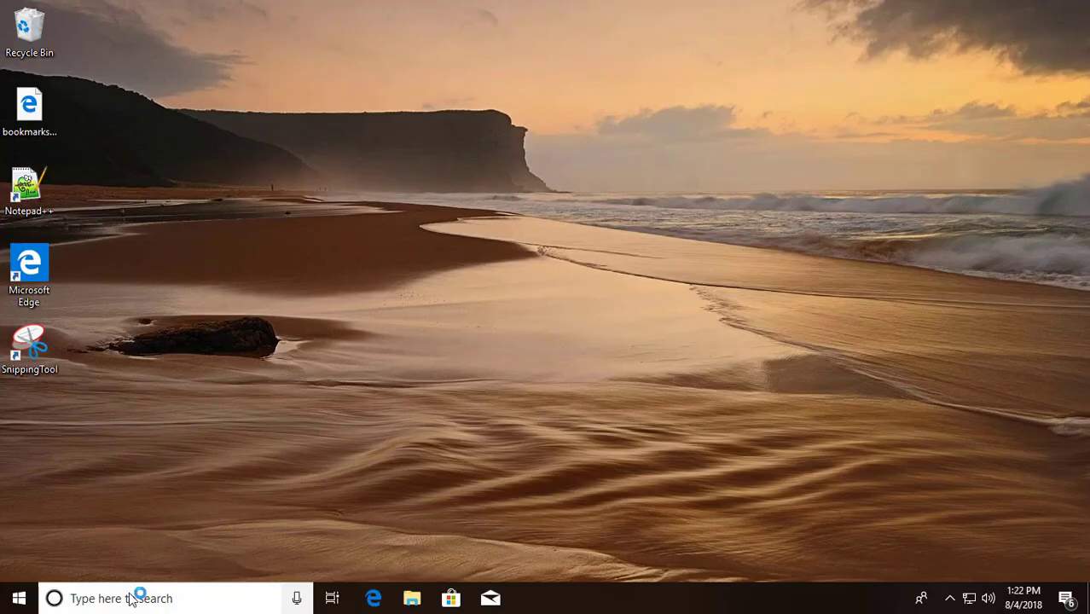
Search Windows for "regedit" and run it as administrator, allowing the system changes.
{"action": "left_click", "coordinate": [130, 599]}
{"action": "type", "text": "re"}
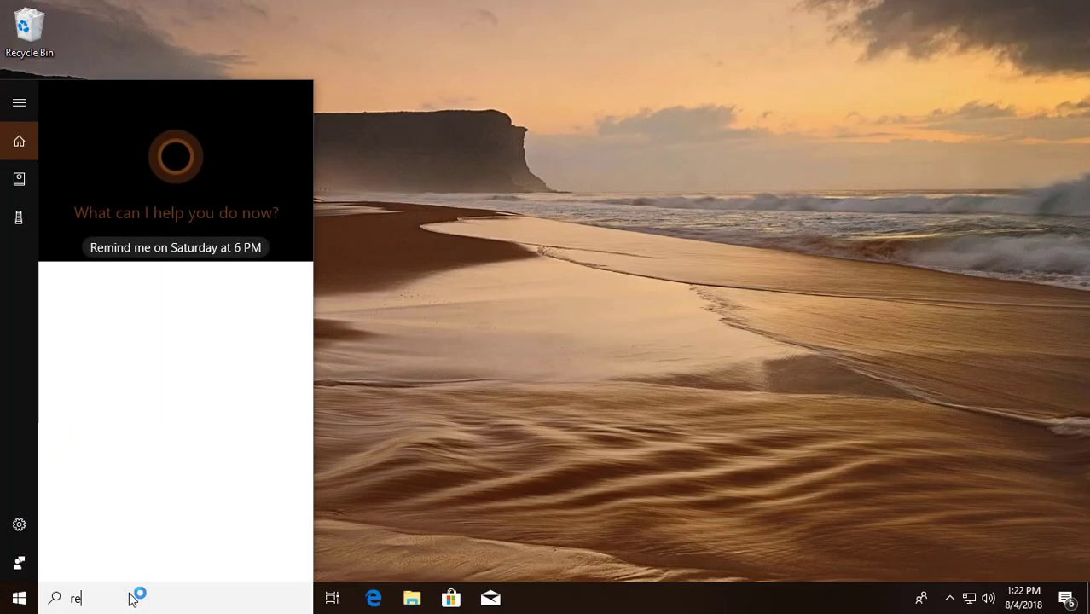
{"action": "type", "text": "gedi"}
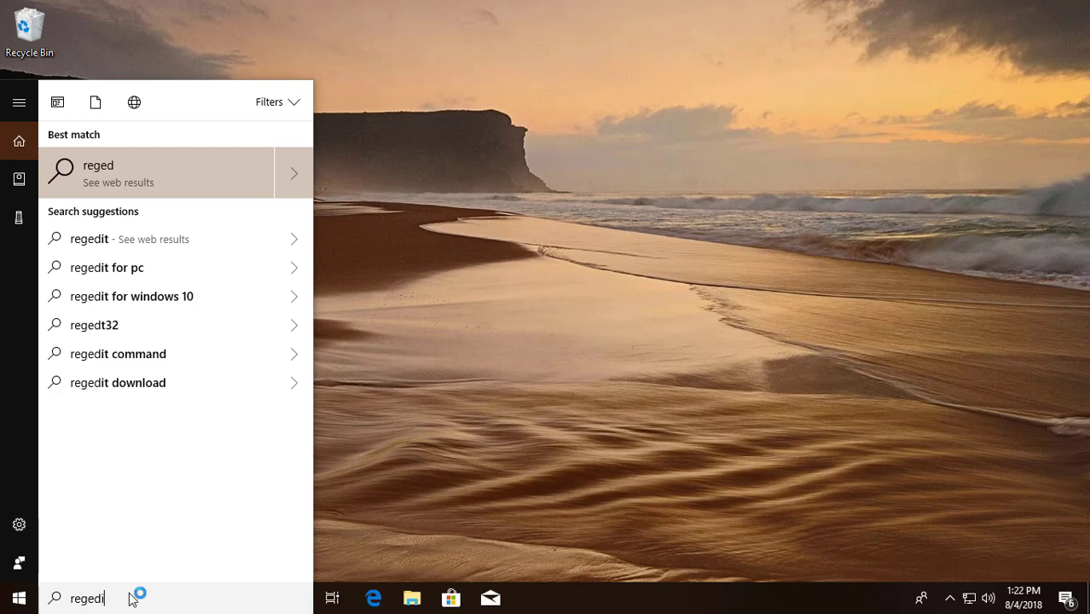
{"action": "type", "text": "t"}
{"action": "right_click", "coordinate": [134, 169]}
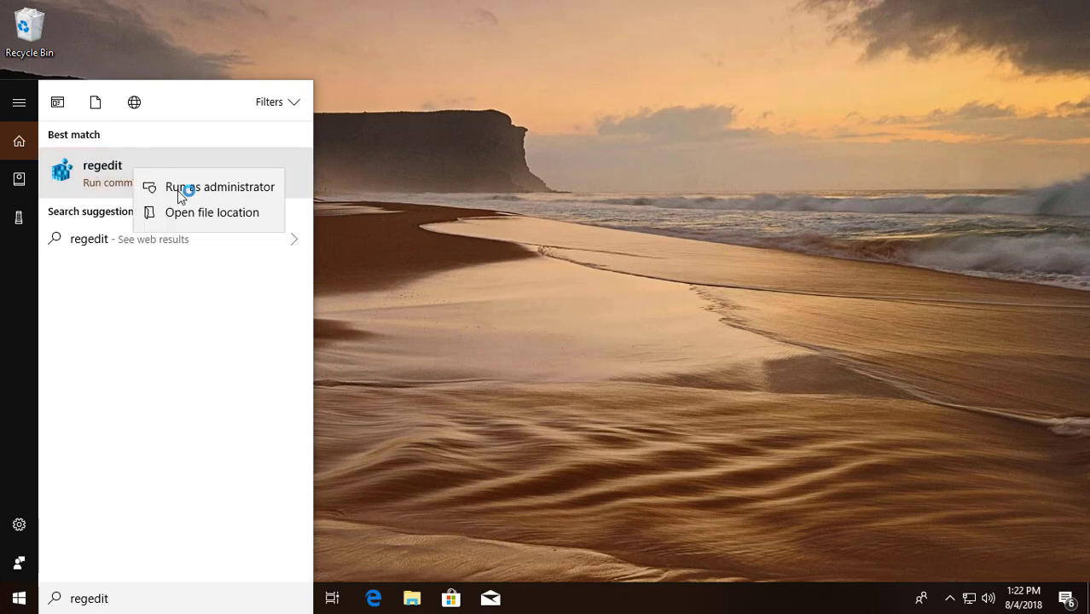
{"action": "left_click", "coordinate": [203, 187]}
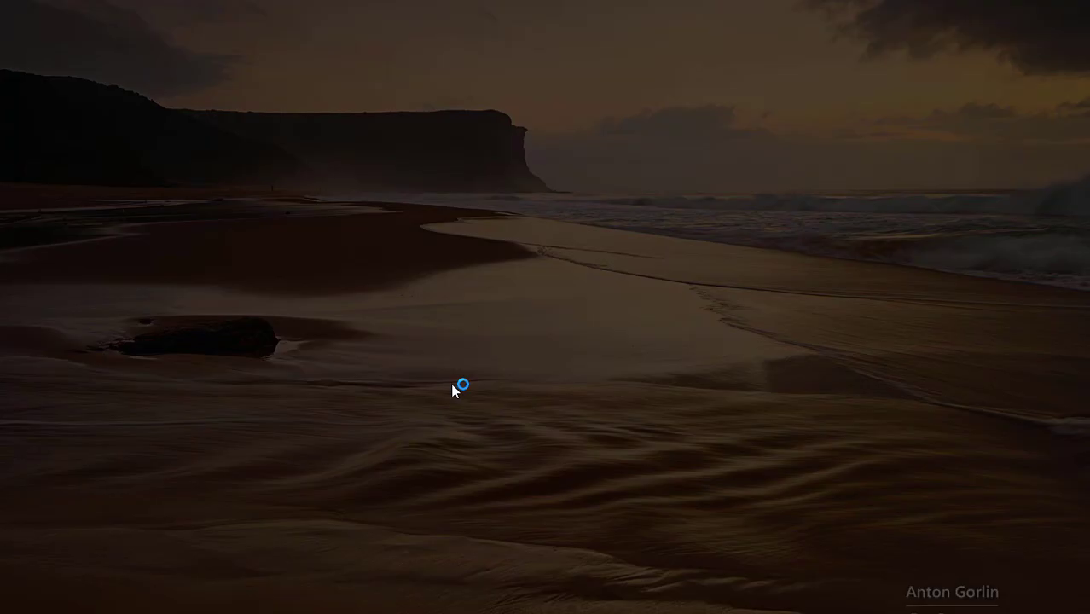
{"action": "left_click", "coordinate": [456, 406]}
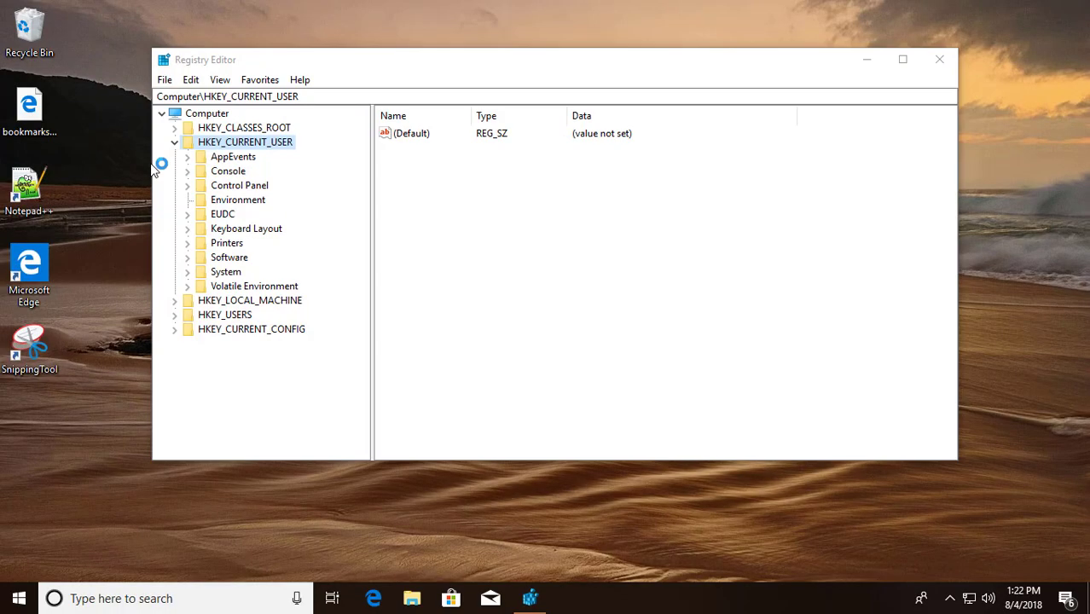
Delete the Google key and all its subkeys from HKEY_CURRENT_USER\Software, confirming the permanent deletion.
{"action": "left_click", "coordinate": [178, 144]}
{"action": "left_click", "coordinate": [178, 143]}
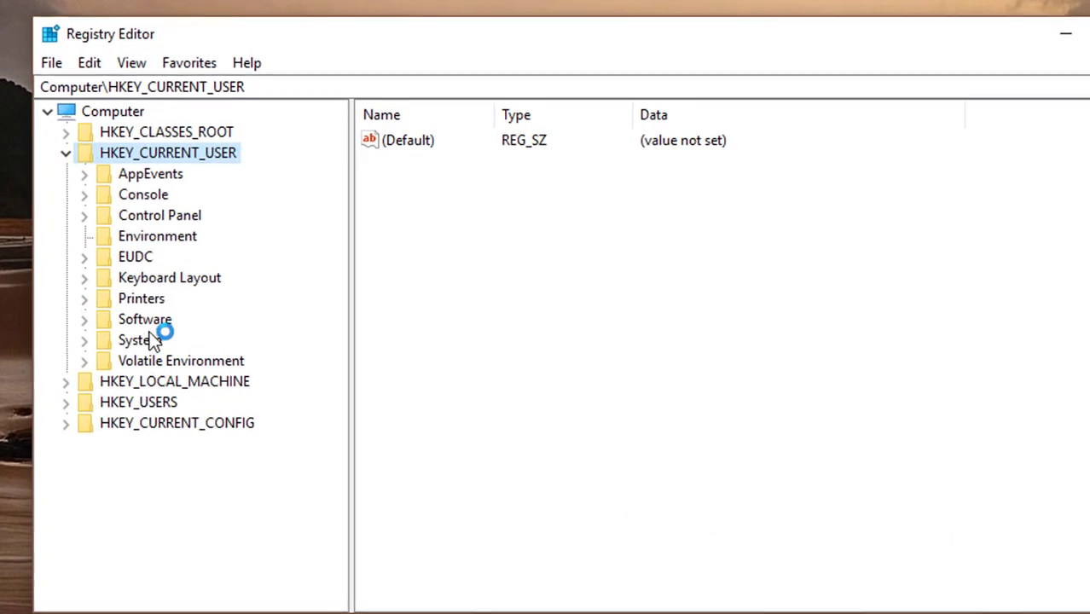
{"action": "left_click", "coordinate": [195, 281]}
{"action": "left_click", "coordinate": [146, 281]}
{"action": "left_click", "coordinate": [175, 341]}
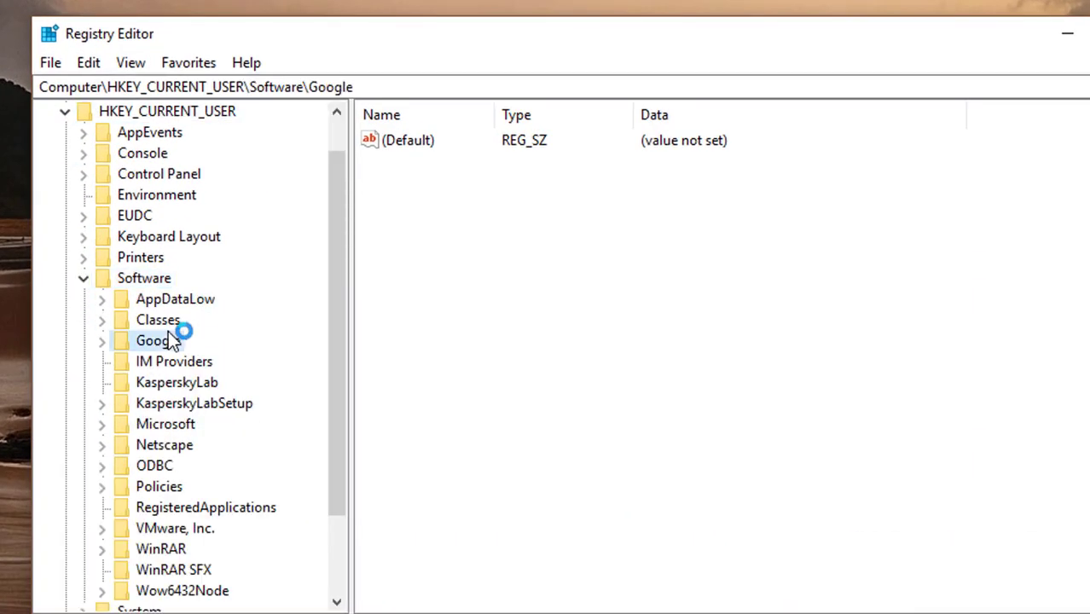
{"action": "right_click", "coordinate": [175, 343]}
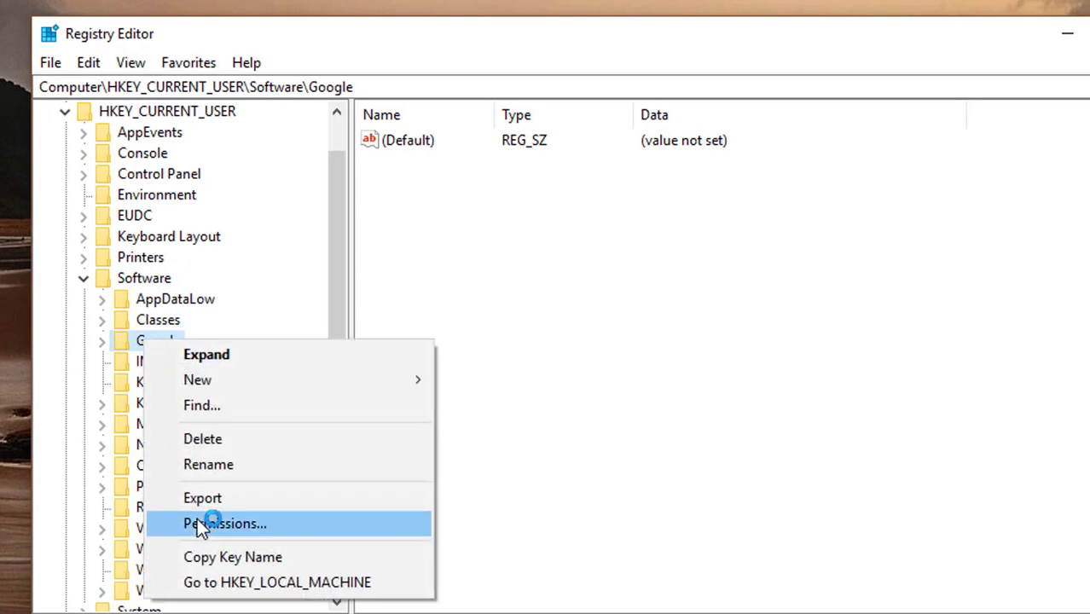
{"action": "left_click", "coordinate": [209, 436]}
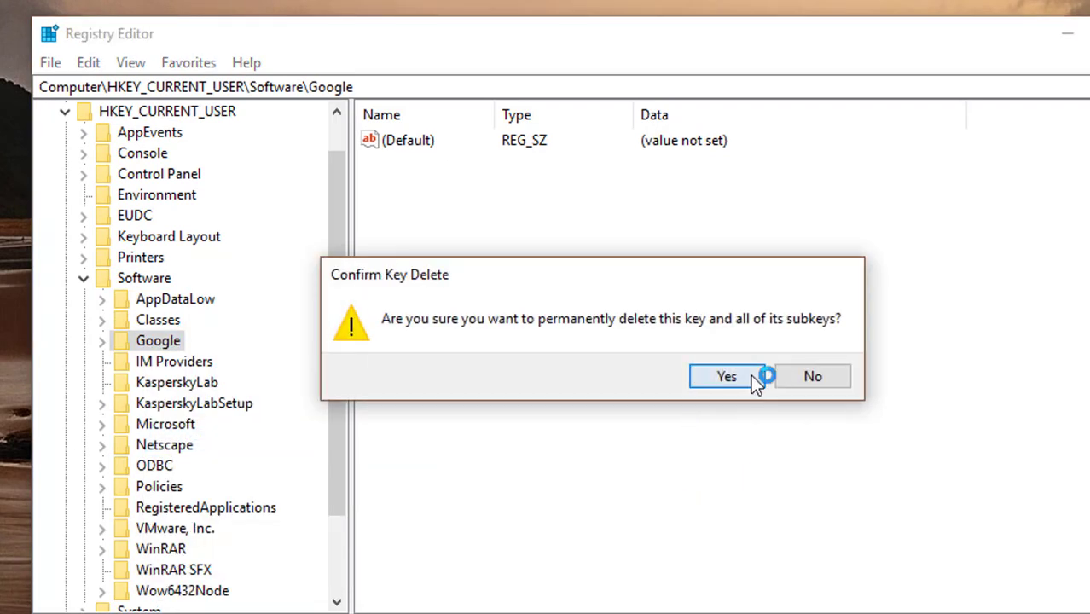
{"action": "left_click", "coordinate": [750, 376]}
Collapse the HKEY_CURRENT_USER branch and expand HKEY_LOCAL_MACHINE\SOFTWARE in the registry tree.
{"action": "left_click_drag", "start_coordinate": [336, 388], "coordinate": [326, 404]}
{"action": "left_click", "coordinate": [85, 242]}
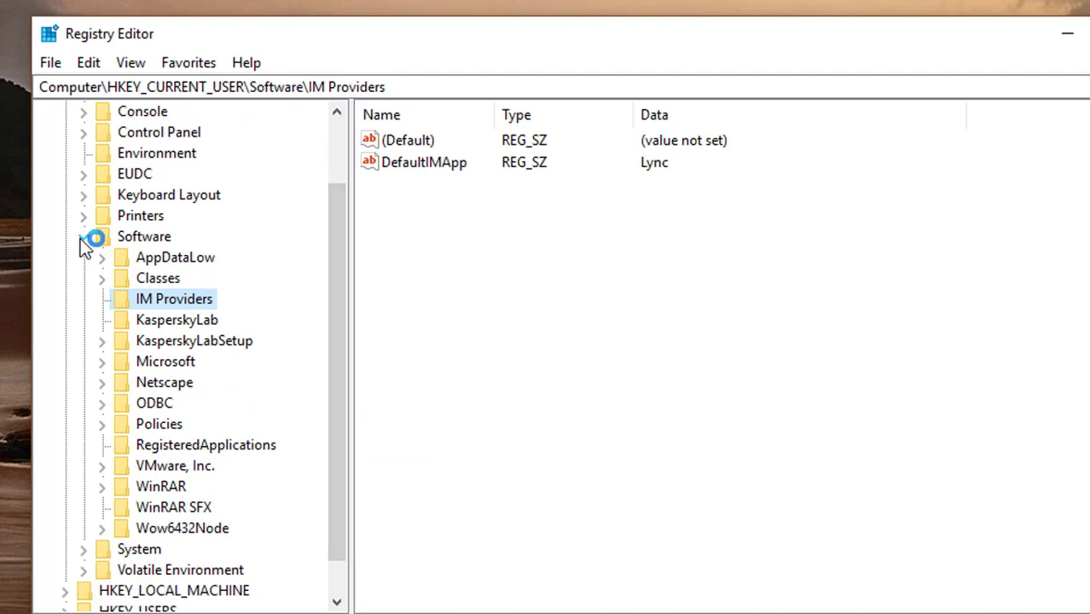
{"action": "left_click", "coordinate": [83, 239]}
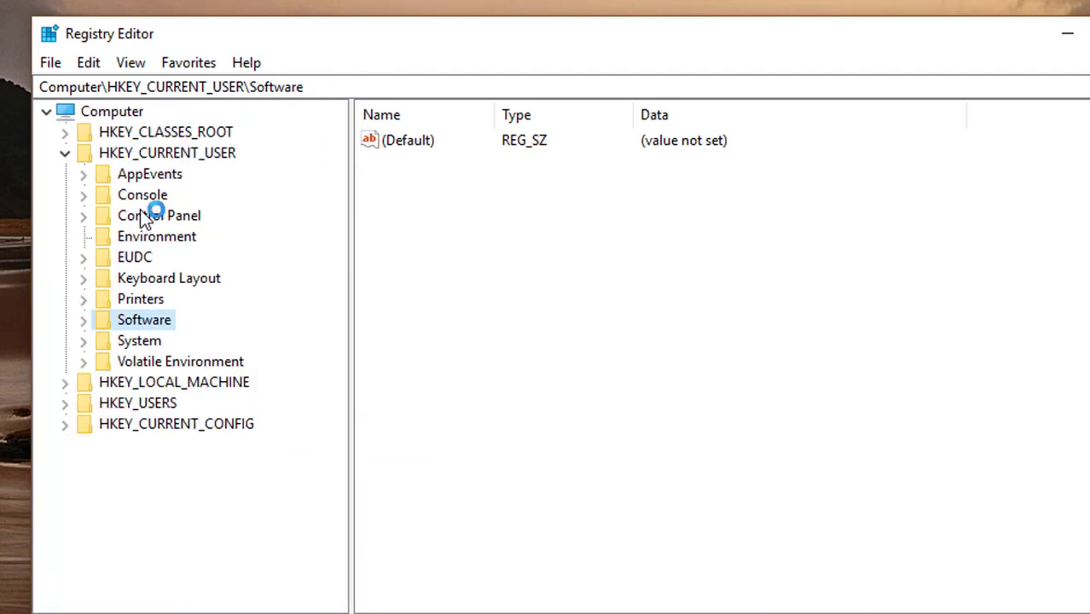
{"action": "left_click", "coordinate": [65, 153]}
{"action": "left_click", "coordinate": [160, 174]}
{"action": "left_click", "coordinate": [68, 175]}
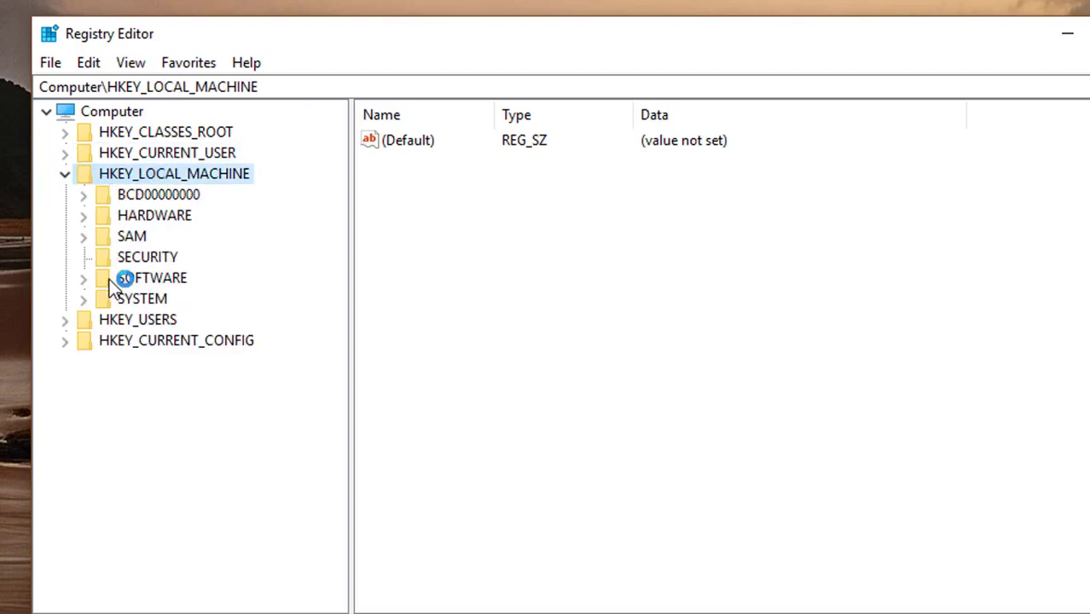
{"action": "left_click", "coordinate": [167, 279]}
{"action": "left_click", "coordinate": [84, 277]}
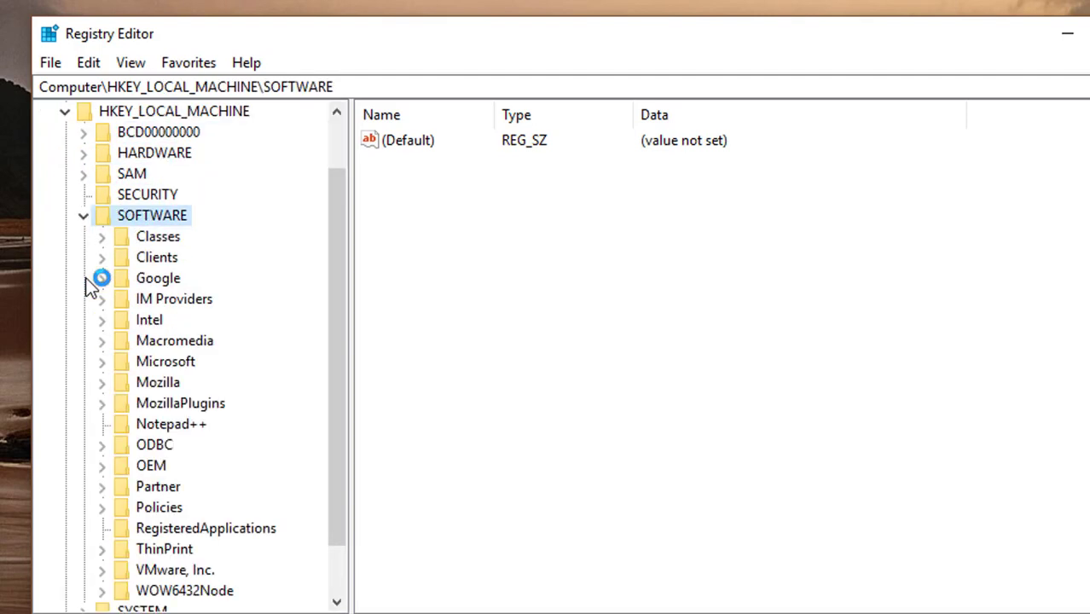
Try to delete the Google key from HKEY_LOCAL_MACHINE\SOFTWARE.
{"action": "left_click", "coordinate": [162, 279]}
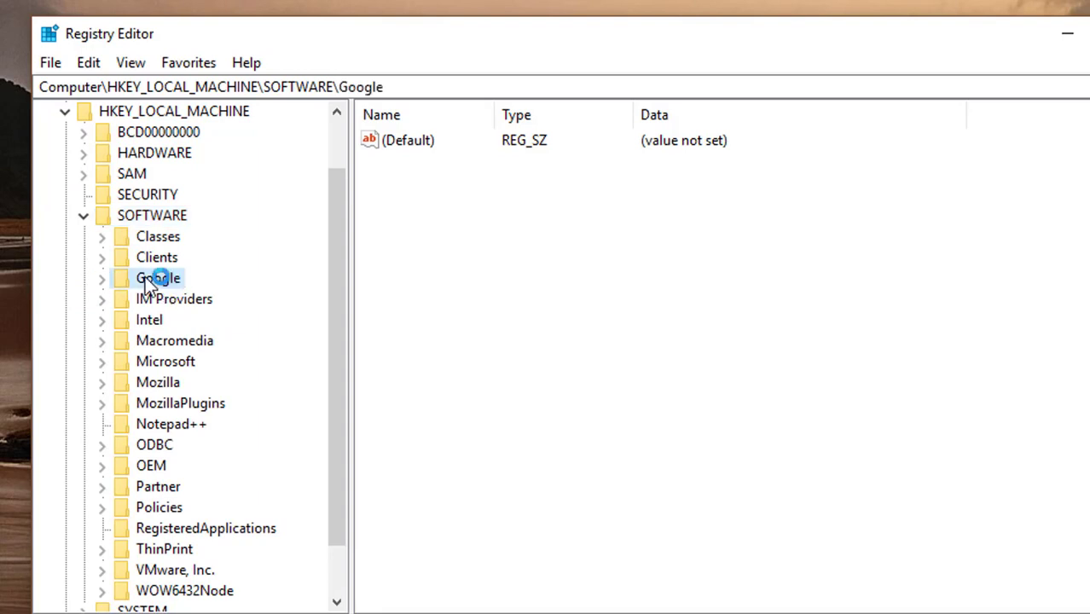
{"action": "right_click", "coordinate": [134, 282]}
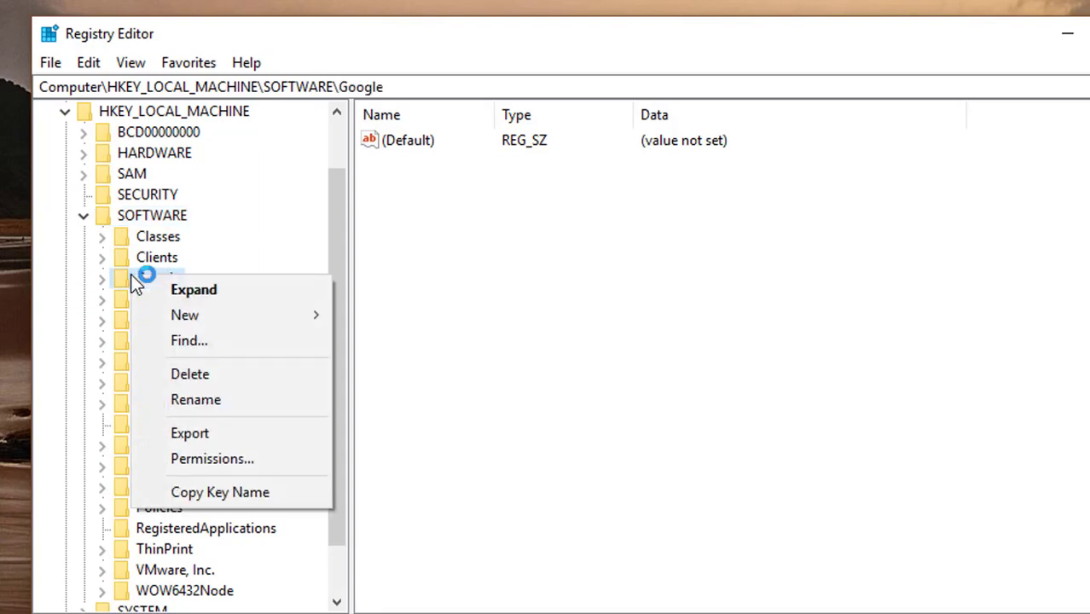
{"action": "left_click", "coordinate": [201, 373]}
{"action": "left_click", "coordinate": [731, 377]}
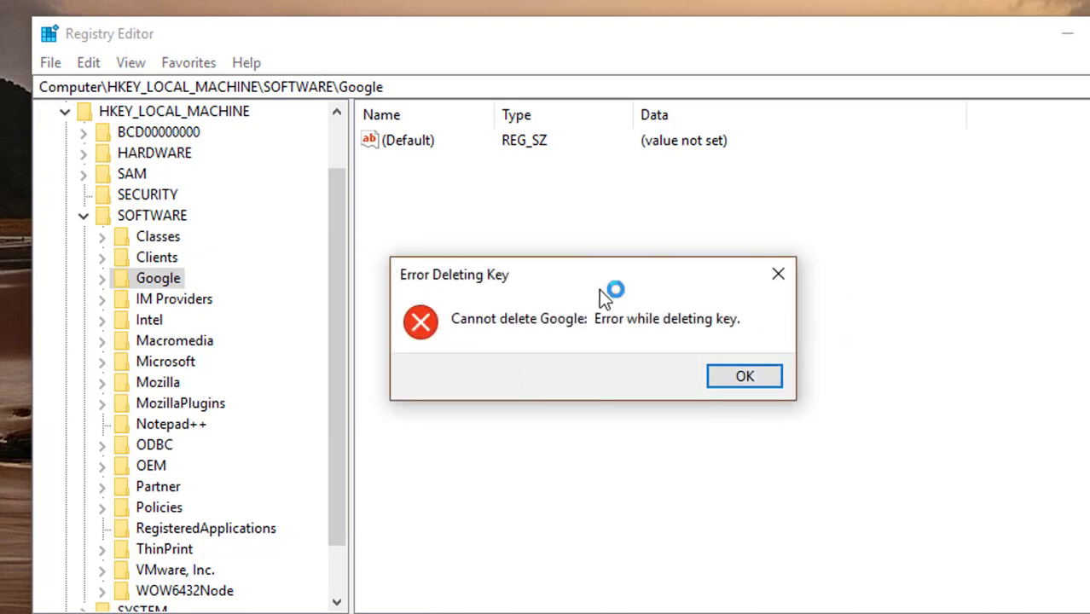
{"action": "left_click", "coordinate": [743, 377]}
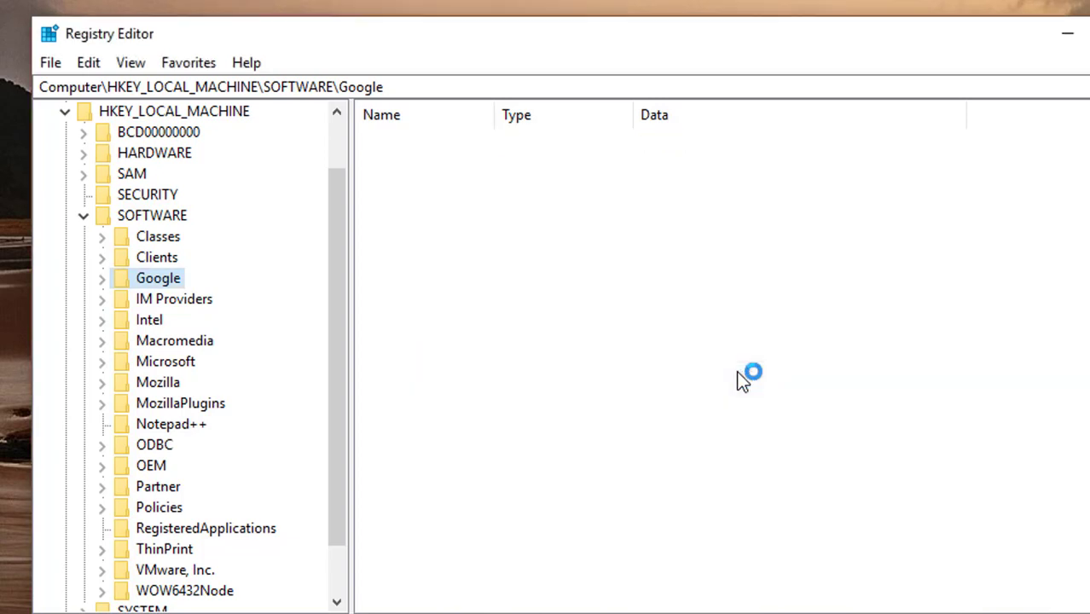
Open the permissions of the Google key in HKEY_LOCAL_MACHINE\SOFTWARE and bring up its advanced security settings.
{"action": "right_click", "coordinate": [165, 280]}
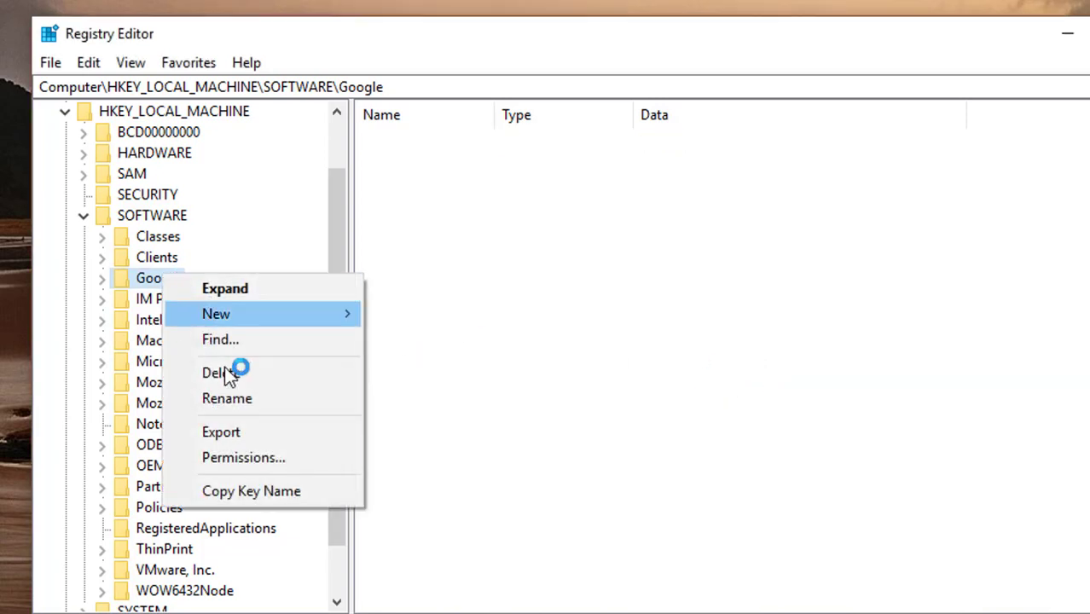
{"action": "left_click", "coordinate": [250, 457]}
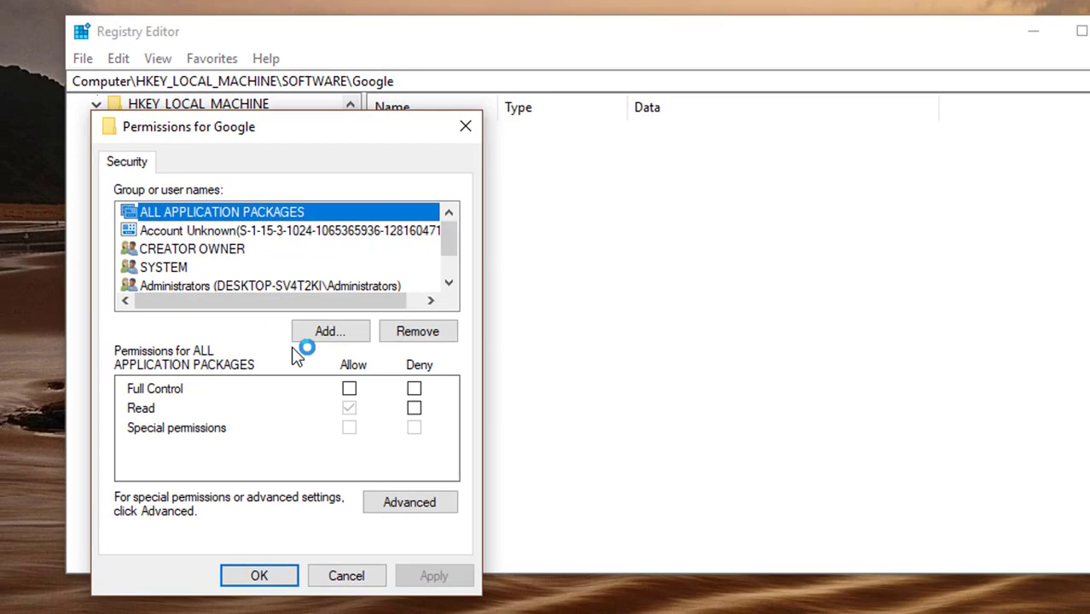
{"action": "left_click_drag", "start_coordinate": [319, 130], "coordinate": [601, 106]}
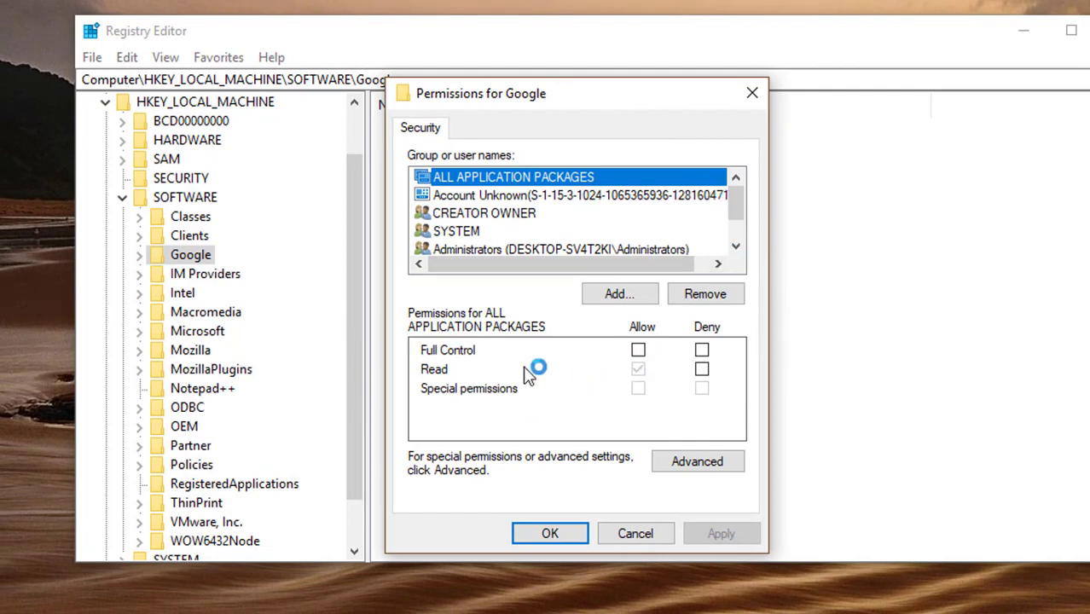
{"action": "left_click", "coordinate": [702, 470]}
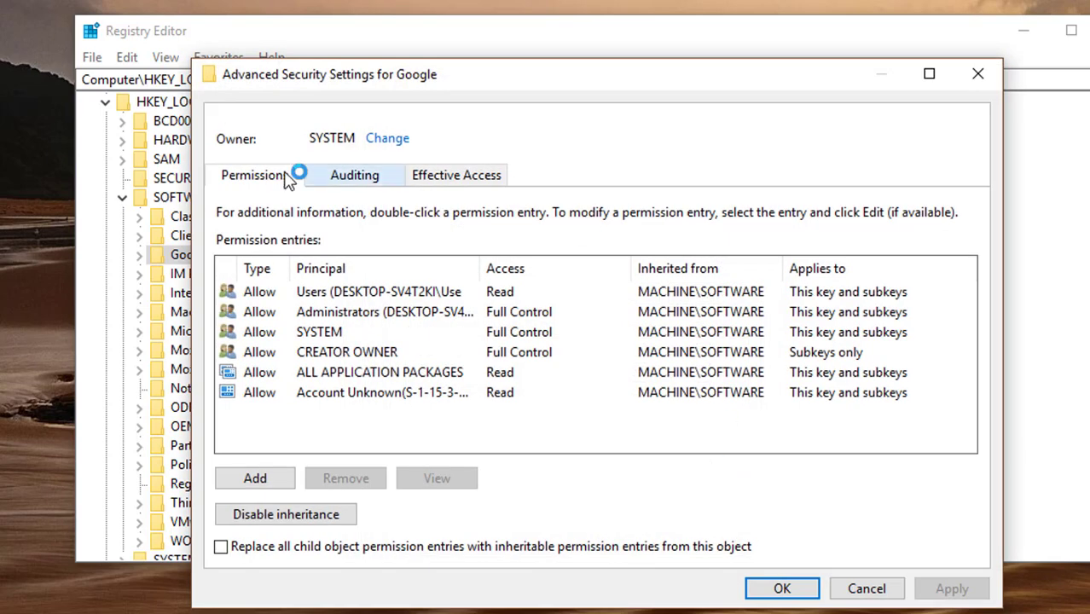
Change the owner of the HKEY_LOCAL_MACHINE\SOFTWARE Google key to the local account Wibits, checking the name before accepting it.
{"action": "left_click", "coordinate": [402, 140]}
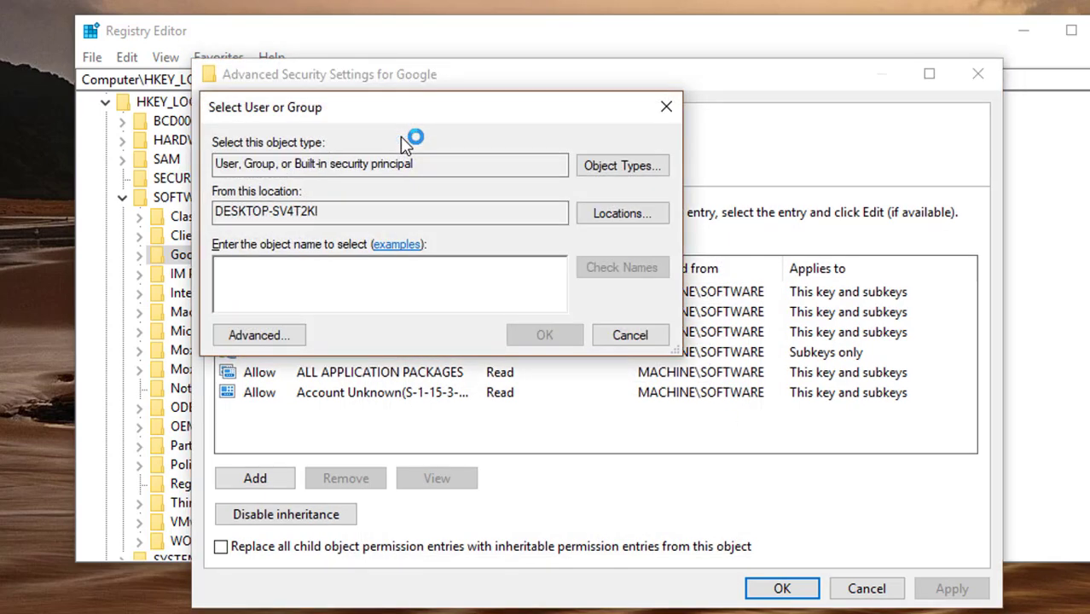
{"action": "type", "text": "w"}
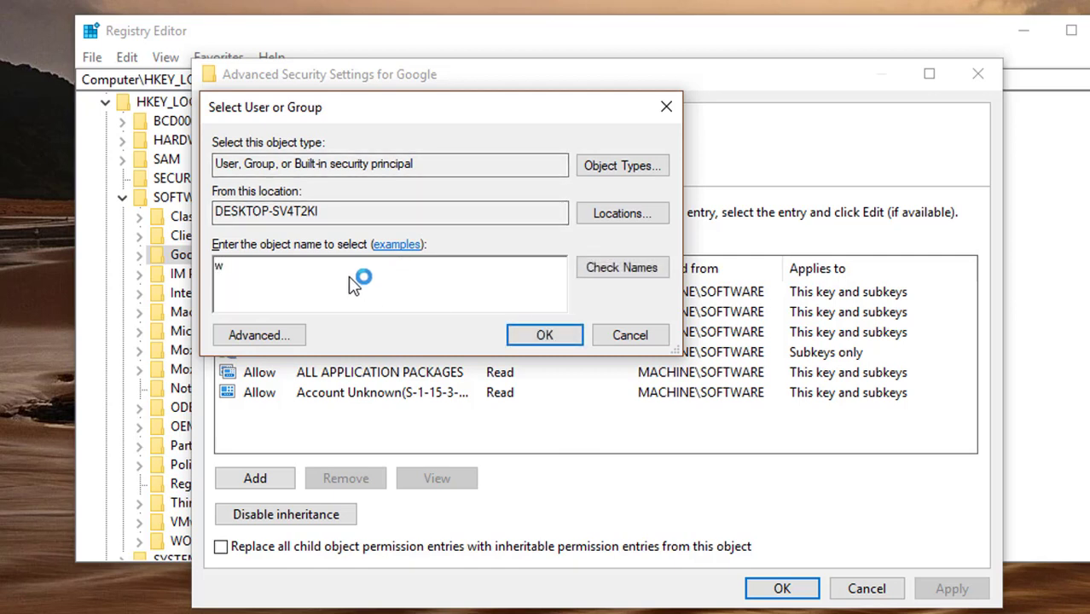
{"action": "type", "text": "ibits"}
{"action": "left_click", "coordinate": [621, 270]}
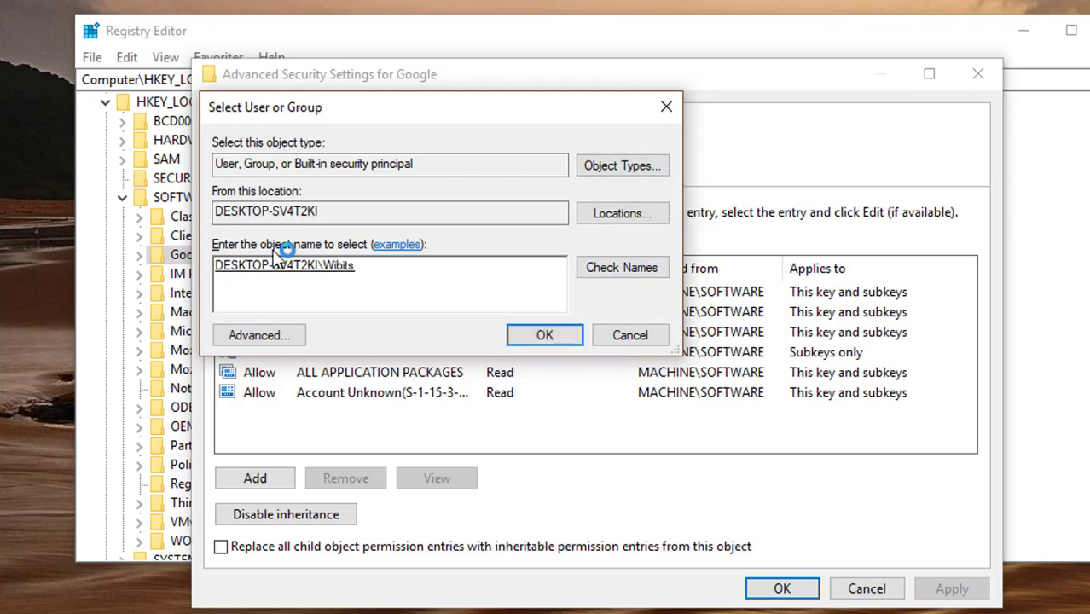
{"action": "left_click", "coordinate": [546, 335]}
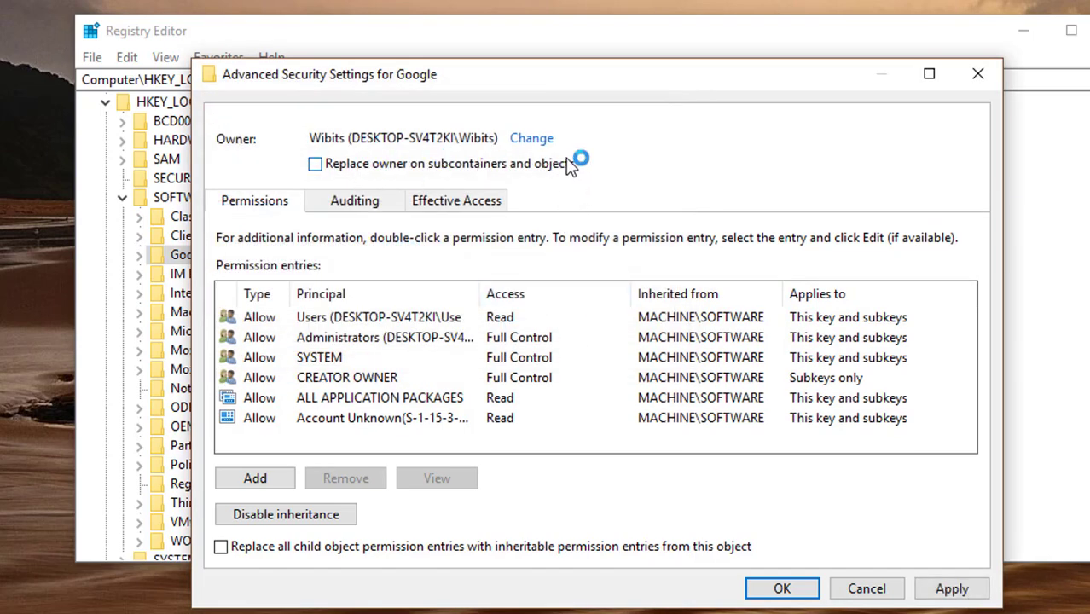
Apply the new owner to subcontainers and objects, replace all child permission entries with inheritable ones, and close the Google key's permission dialogs.
{"action": "left_click", "coordinate": [321, 166]}
{"action": "left_click", "coordinate": [224, 547]}
{"action": "left_click", "coordinate": [970, 587]}
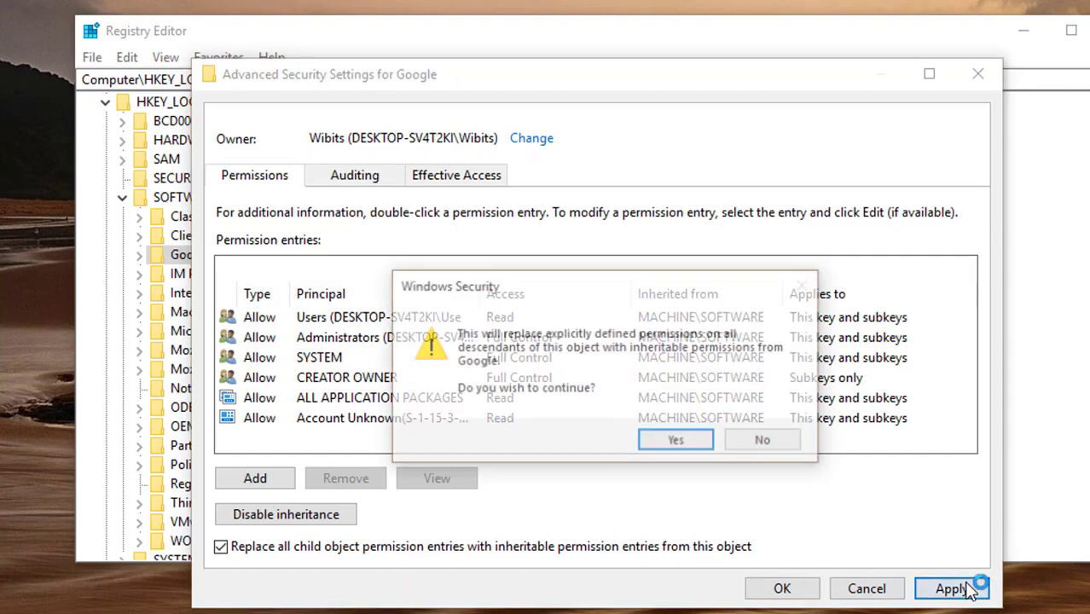
{"action": "left_click", "coordinate": [678, 442]}
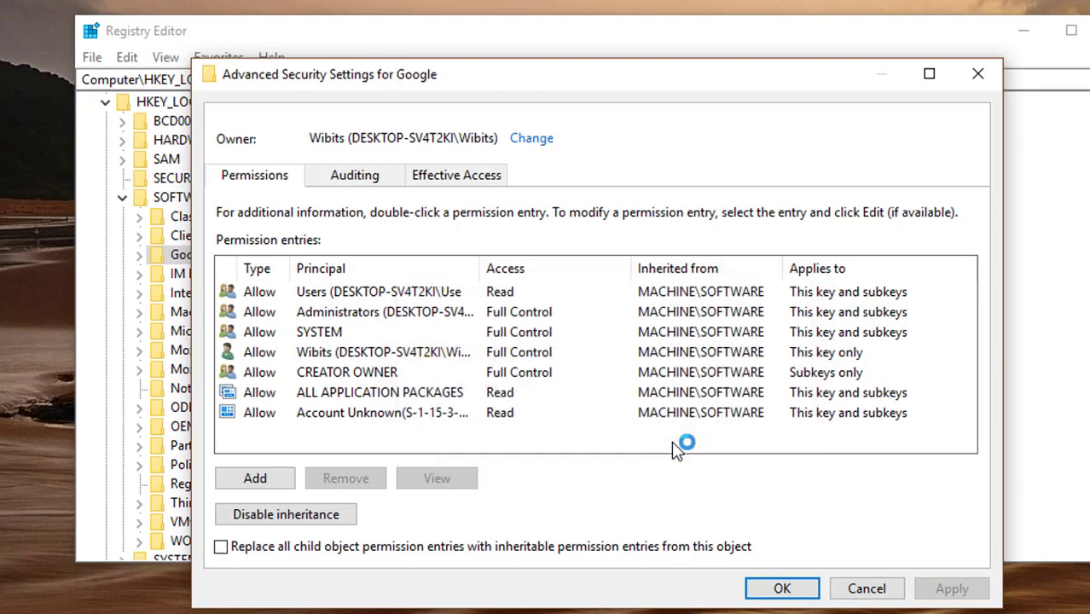
{"action": "left_click", "coordinate": [782, 587]}
{"action": "left_click", "coordinate": [573, 533]}
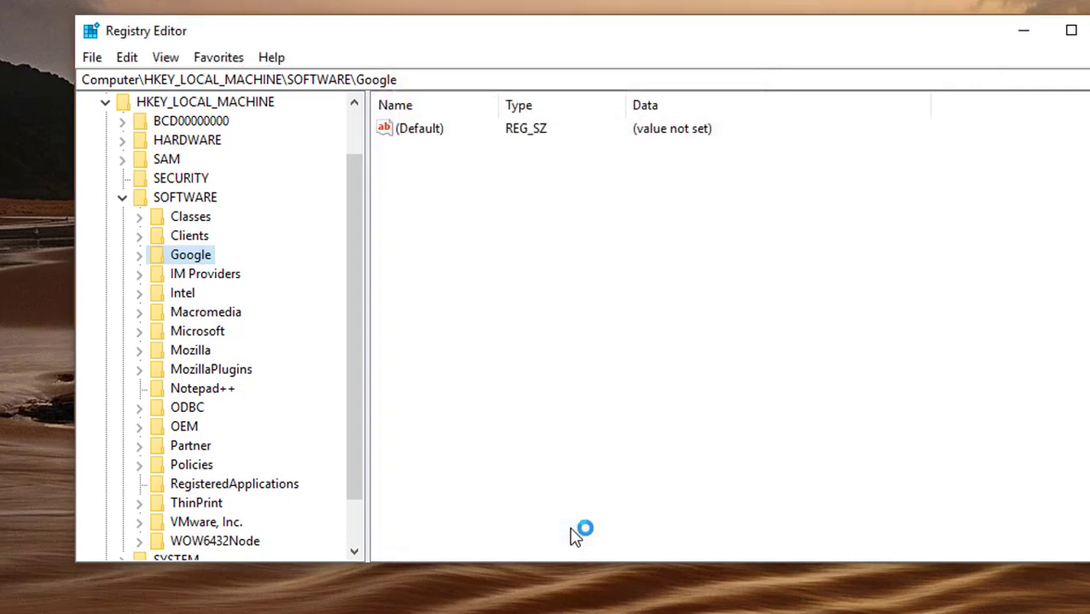
Delete the Google key and its subkeys from HKEY_LOCAL_MACHINE\SOFTWARE, confirming the deletion, and collapse the HKEY_LOCAL_MACHINE branch.
{"action": "right_click", "coordinate": [192, 259]}
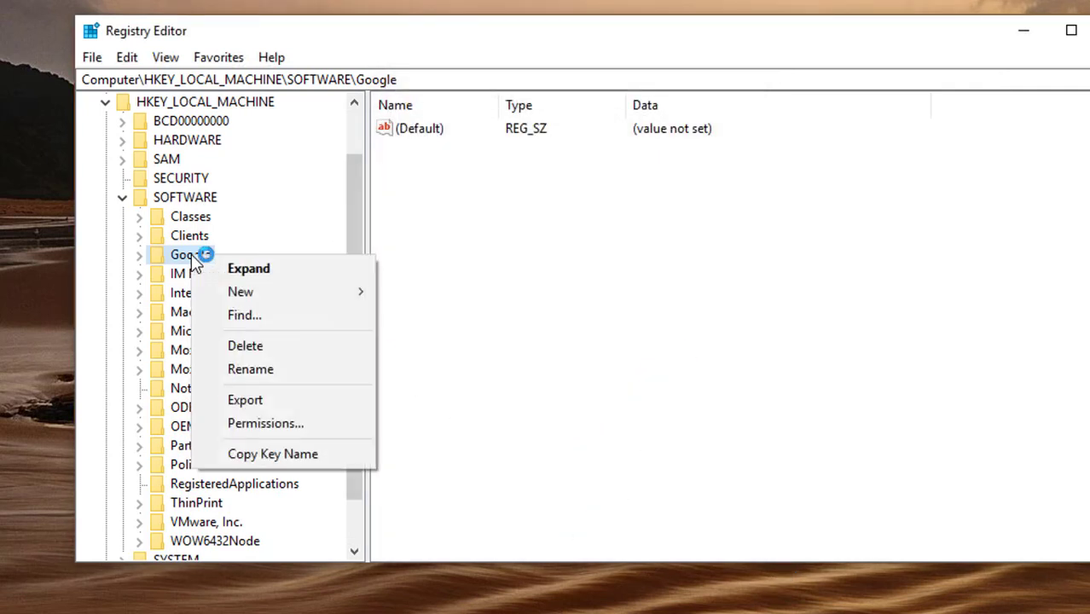
{"action": "left_click", "coordinate": [242, 341]}
{"action": "left_click", "coordinate": [712, 345]}
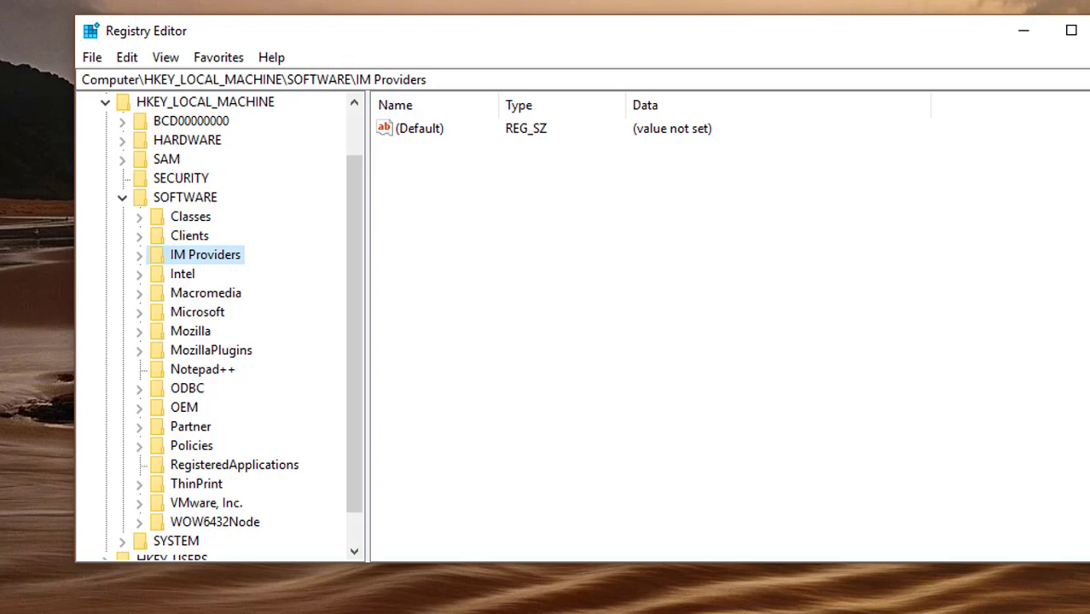
{"action": "left_click", "coordinate": [124, 201]}
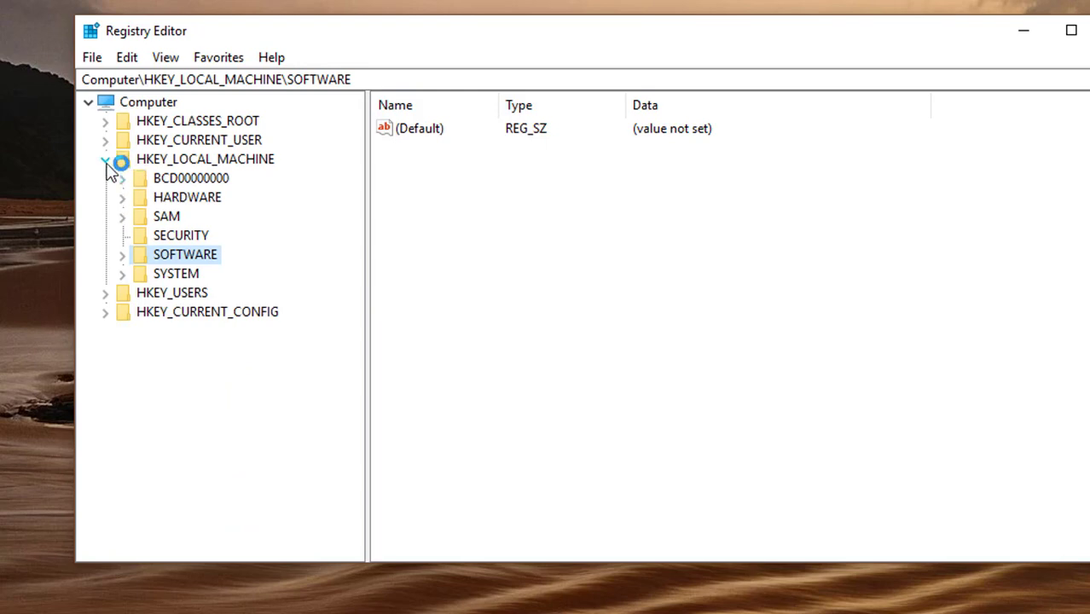
{"action": "left_click", "coordinate": [106, 162]}
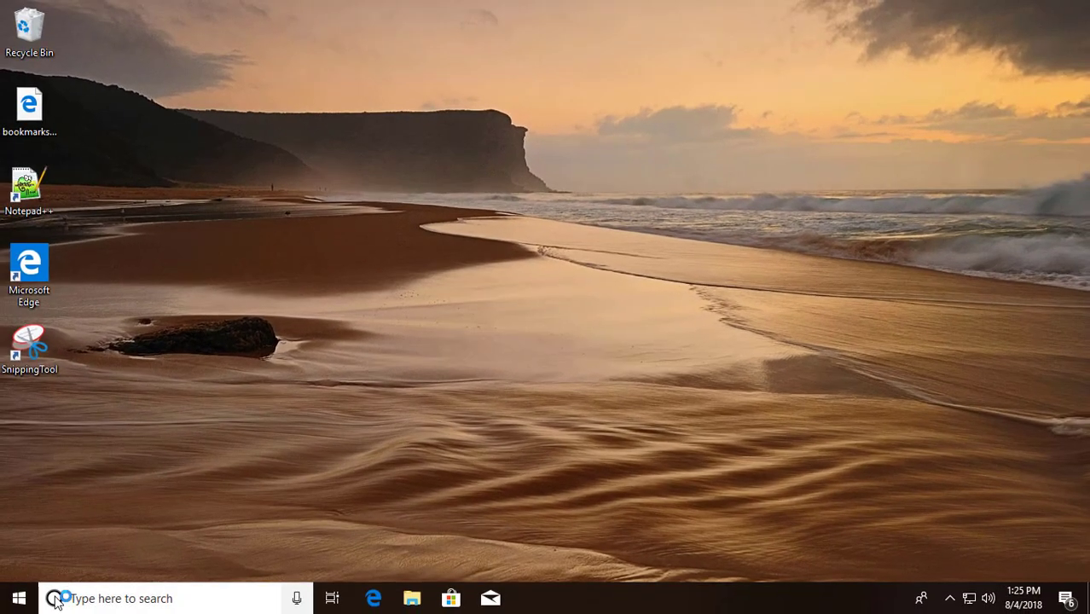
Bring up the Windows power options to restart the computer.
{"action": "left_click", "coordinate": [19, 599]}
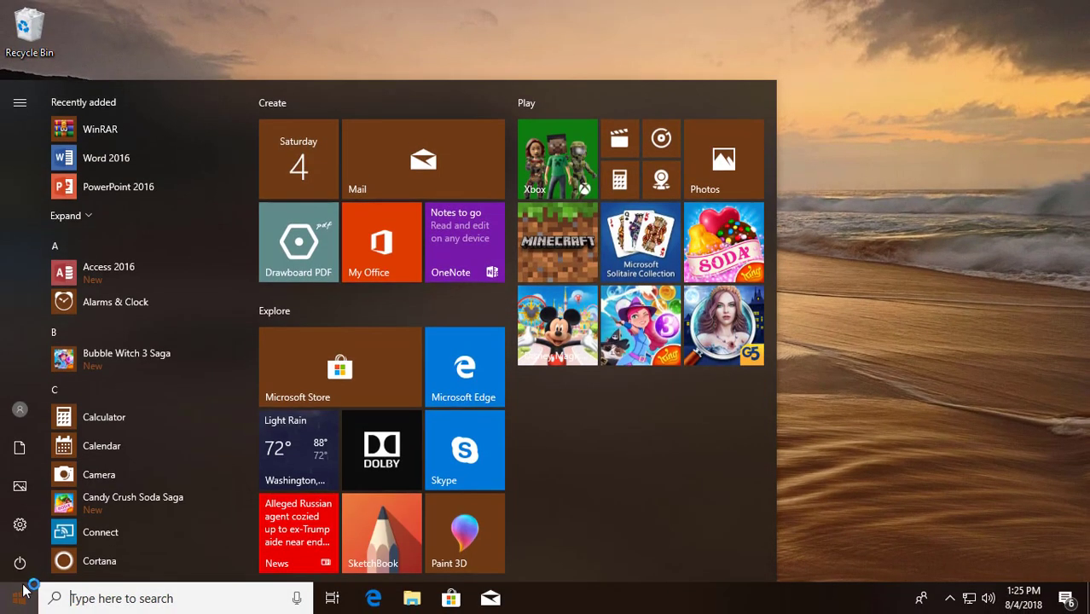
{"action": "left_click", "coordinate": [19, 563]}
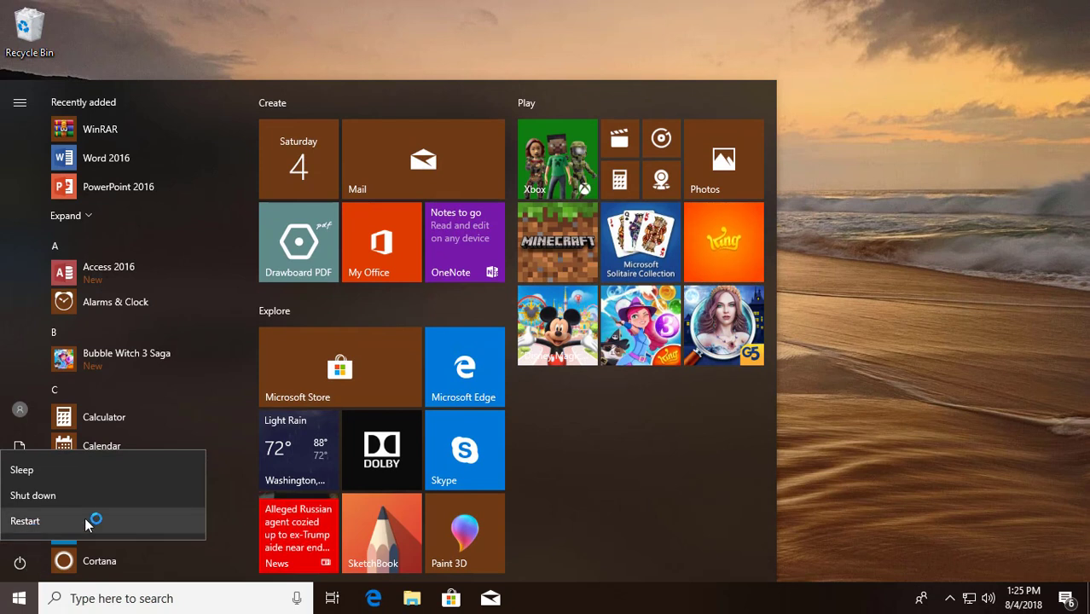